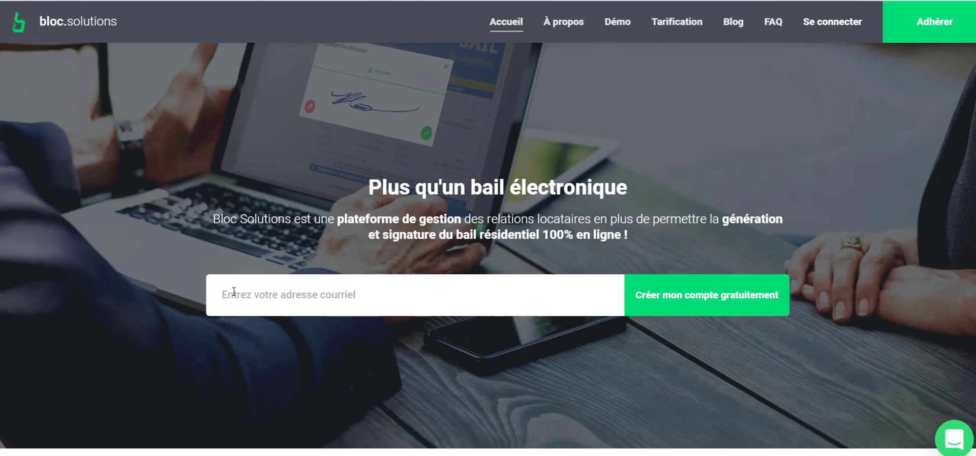
Paste your e-mail into the home page sign-up field and start a free account
click(237, 293)
key(ctrl+v)
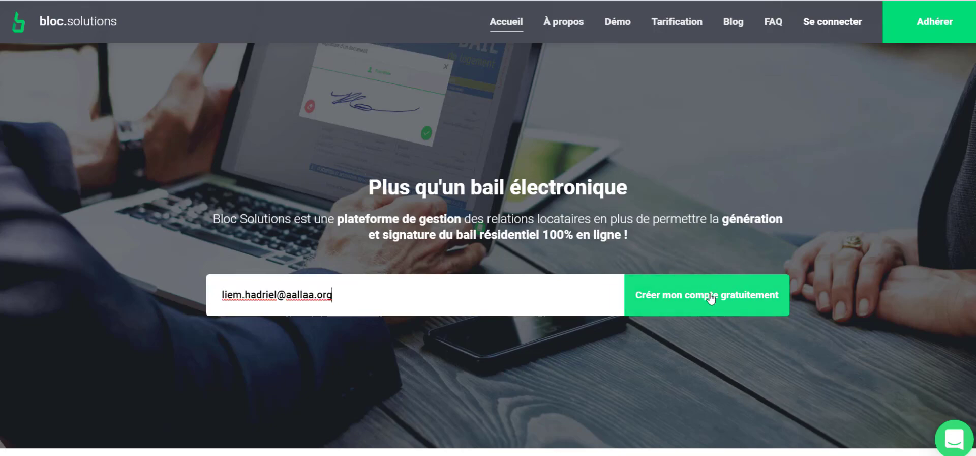
click(710, 295)
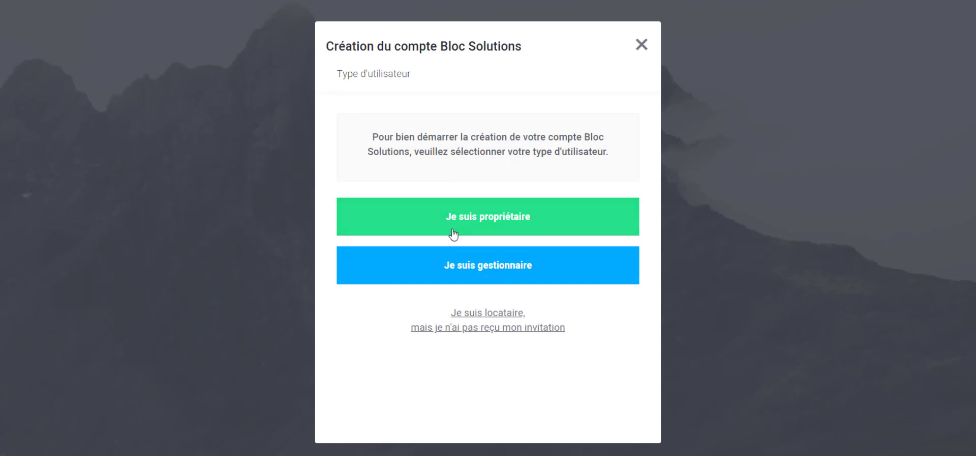
Register as a landlord with first name Votre, last name Nom, and a phone number
click(485, 223)
click(361, 127)
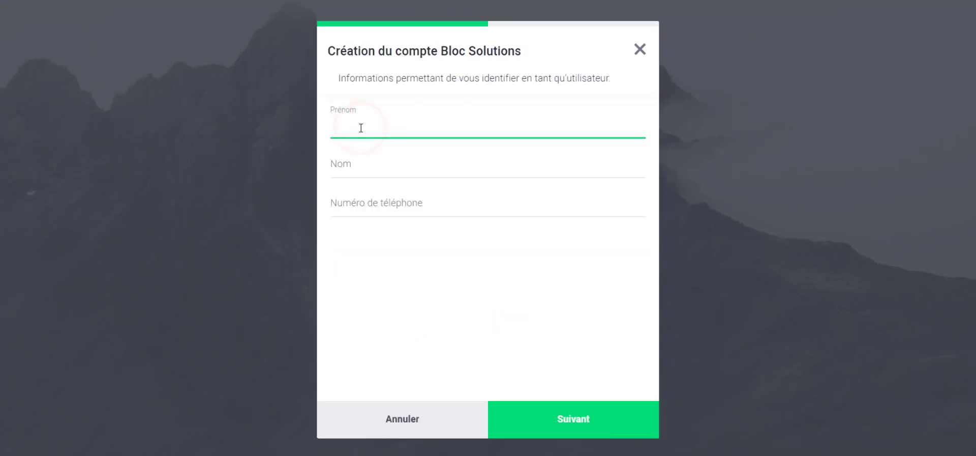
text(Votre)
key(Tab)
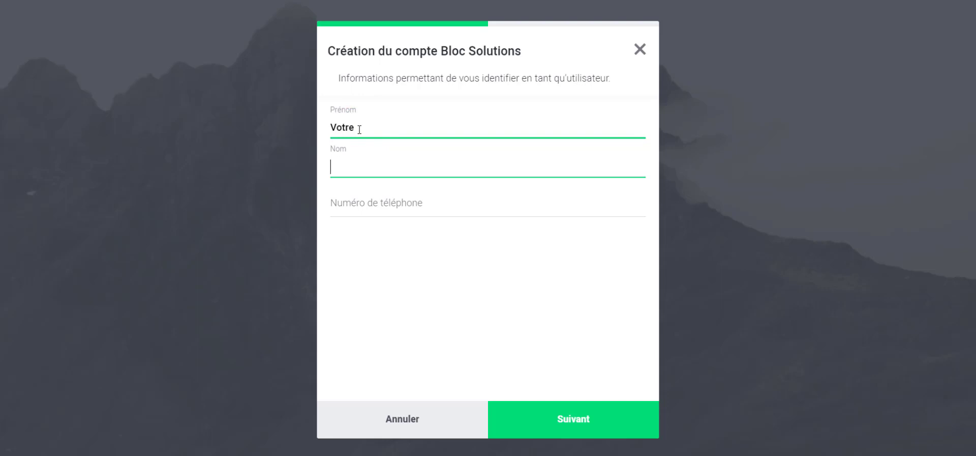
text(Nom)
key(Tab)
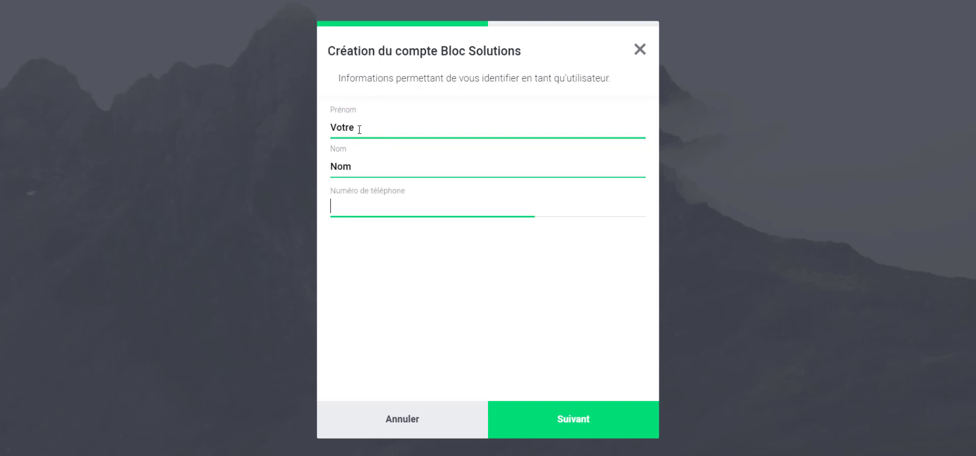
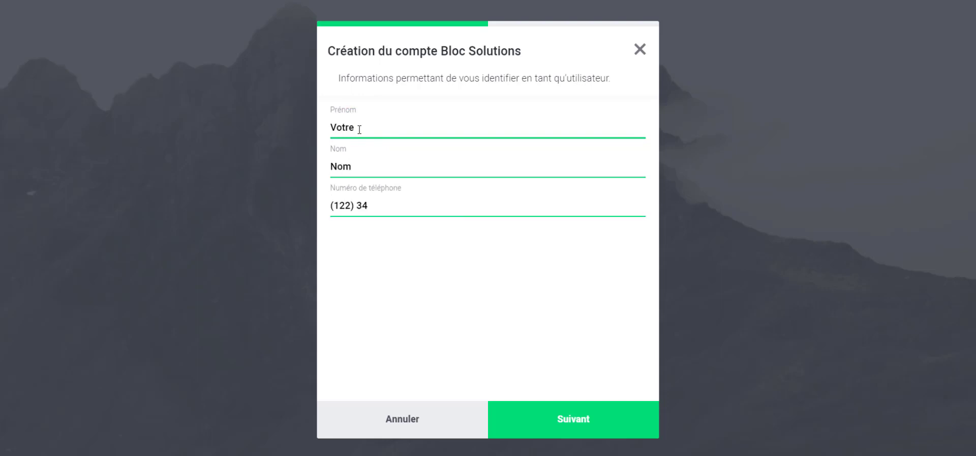
Set and confirm the account password, accept the terms and privacy policy, and save the account
click(560, 421)
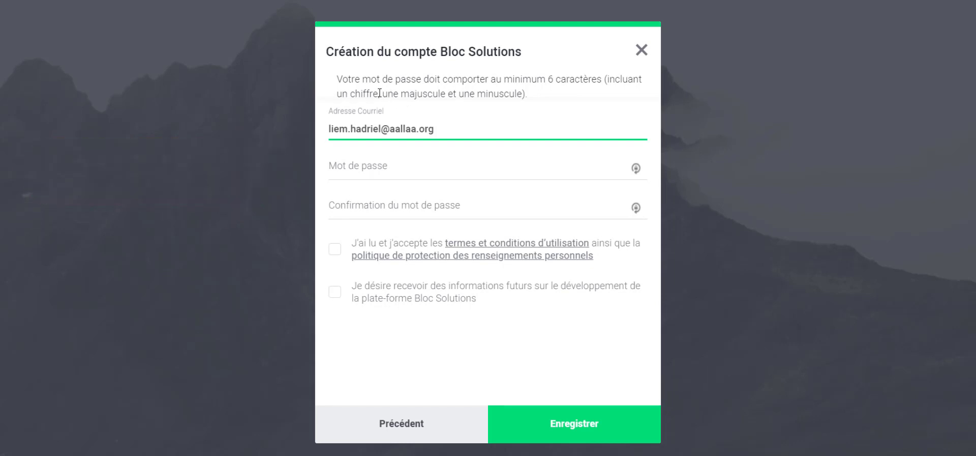
click(365, 174)
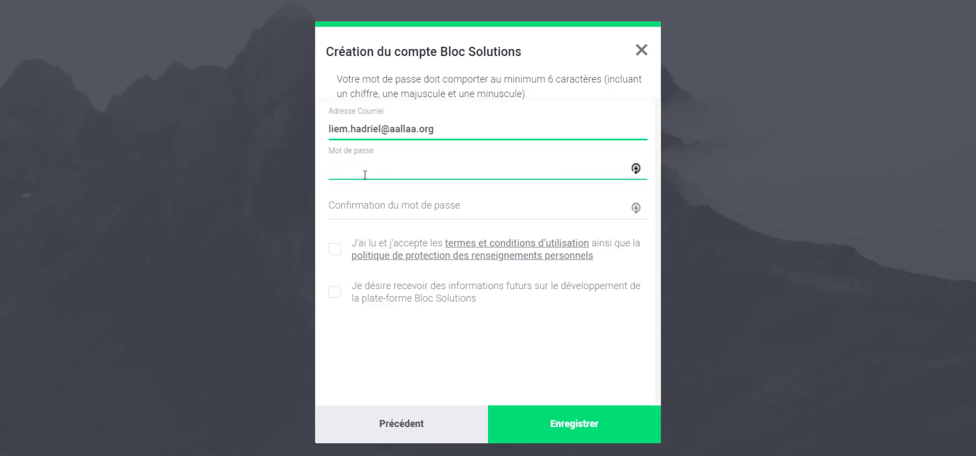
text(********)
click(363, 208)
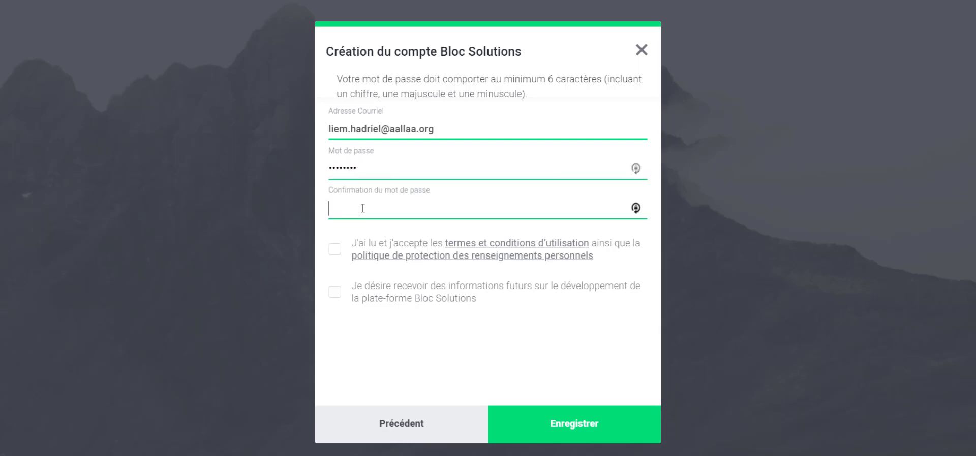
text(********)
click(335, 250)
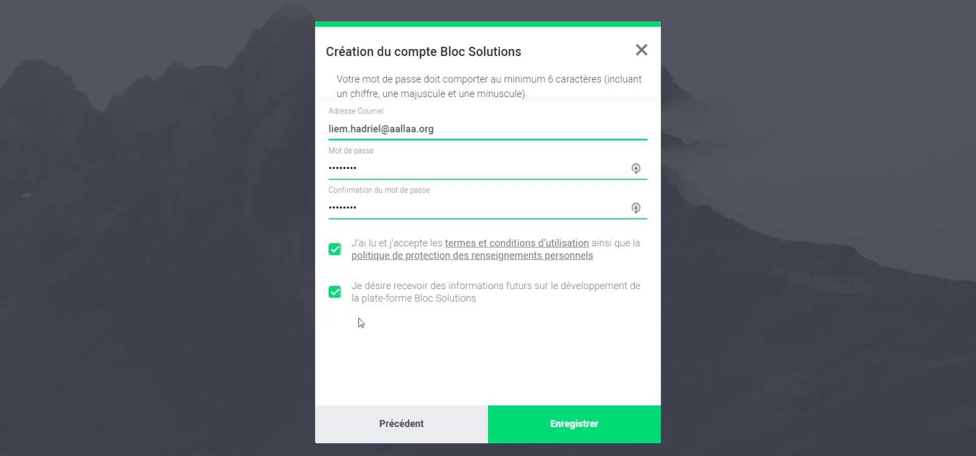
click(565, 424)
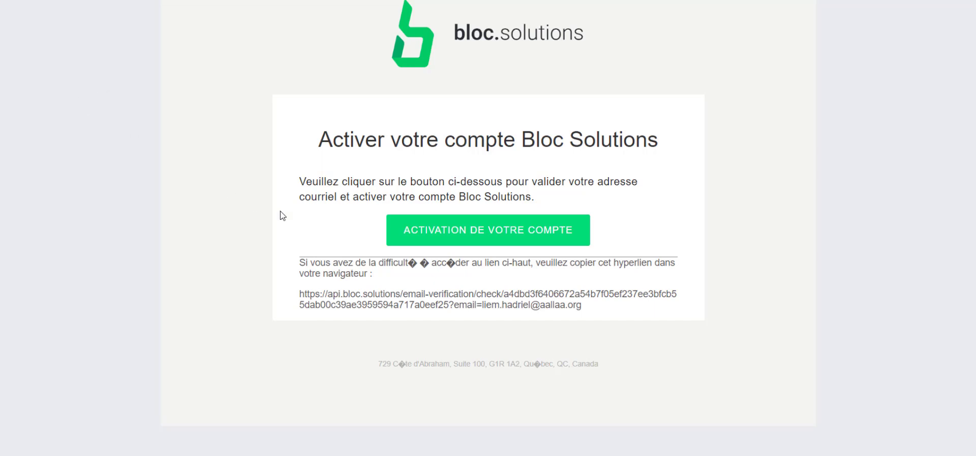
Activate the account with the e-mail's activation button and dismiss the Félicitation message
click(481, 232)
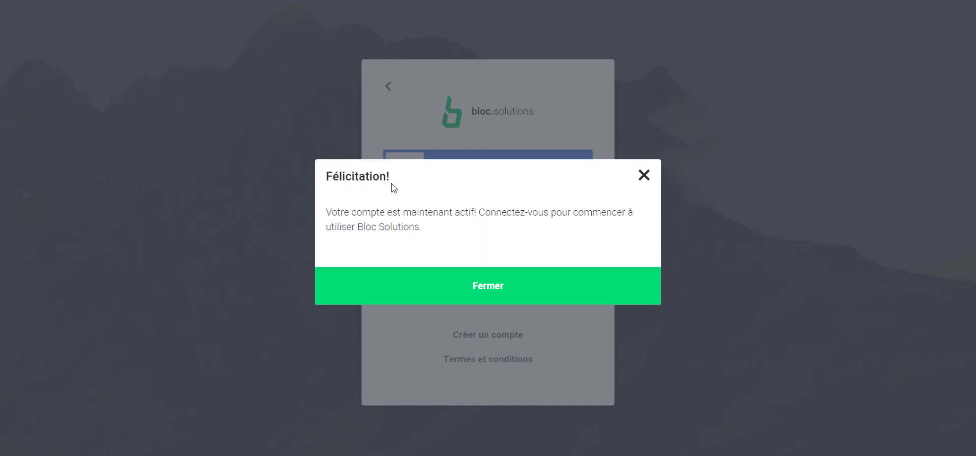
click(487, 286)
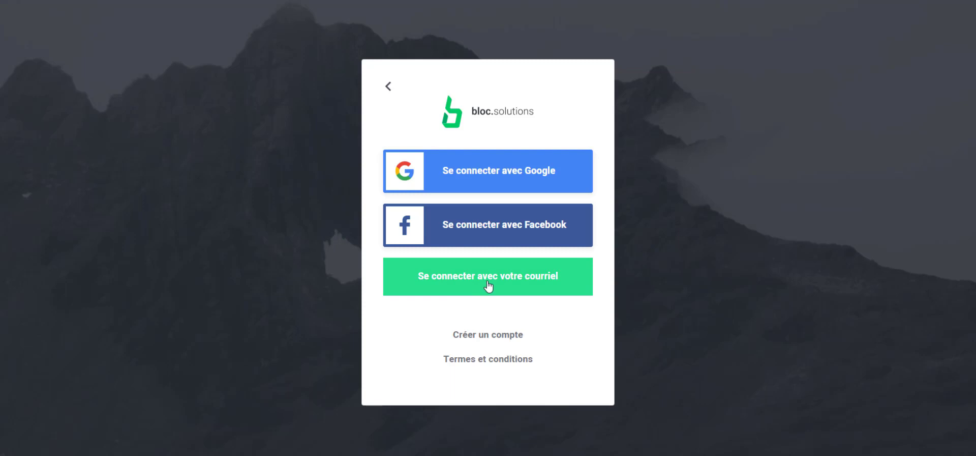
Sign in with the account's e-mail address and password
click(488, 285)
click(425, 171)
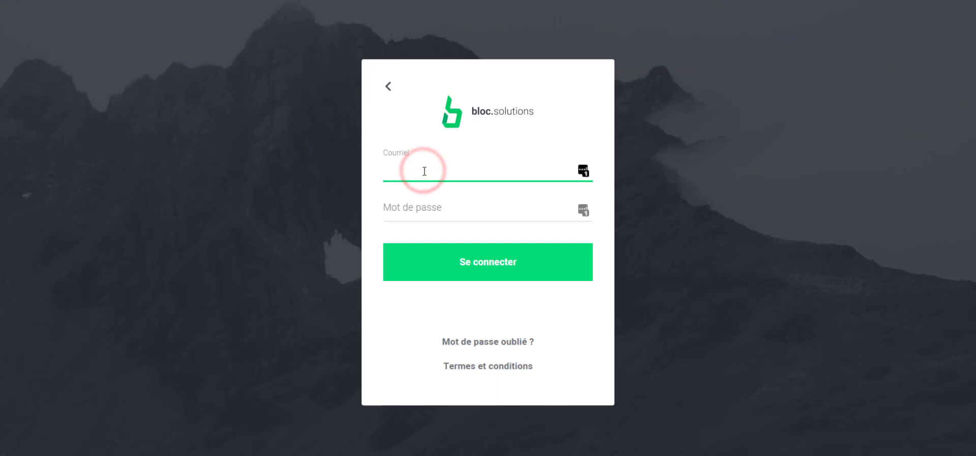
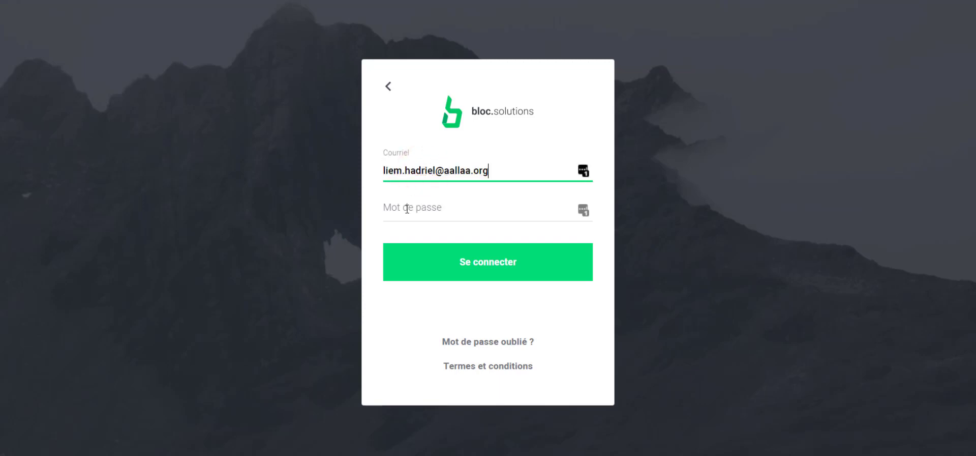
click(420, 209)
text(••••••••)
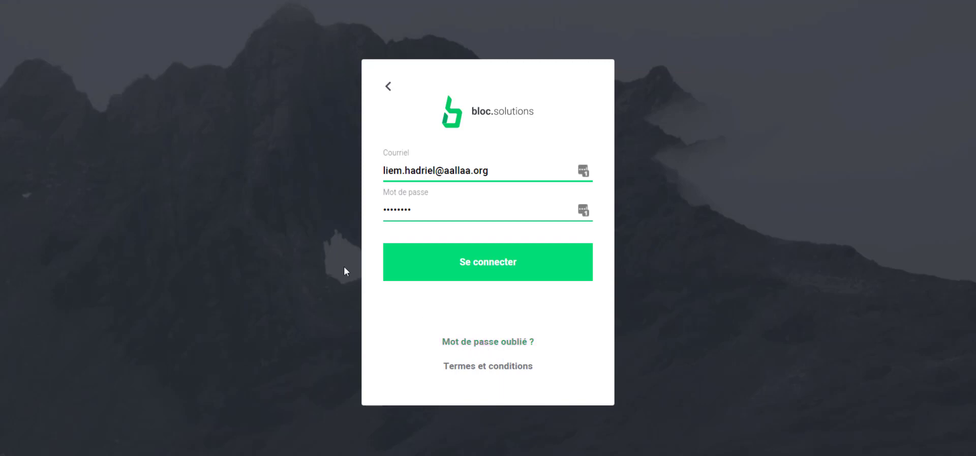
click(492, 263)
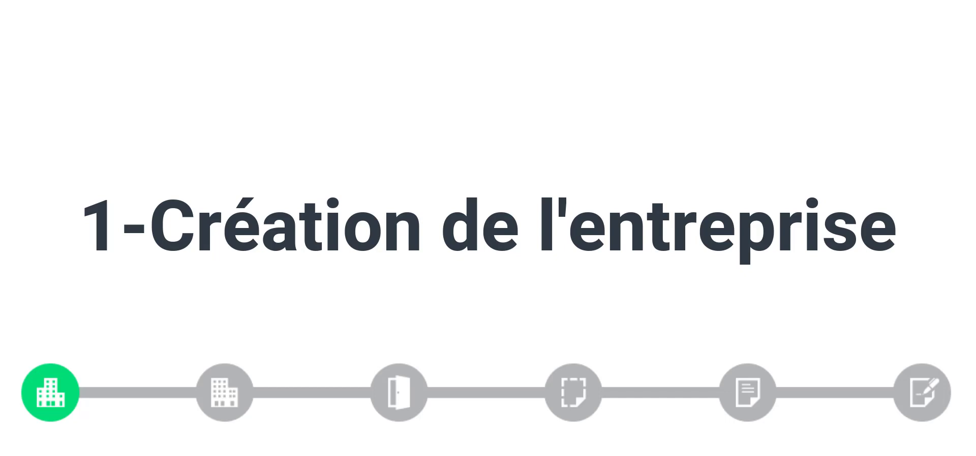
Name the company 'Mon entreprise' with 5-49 units under management and continue
click(371, 123)
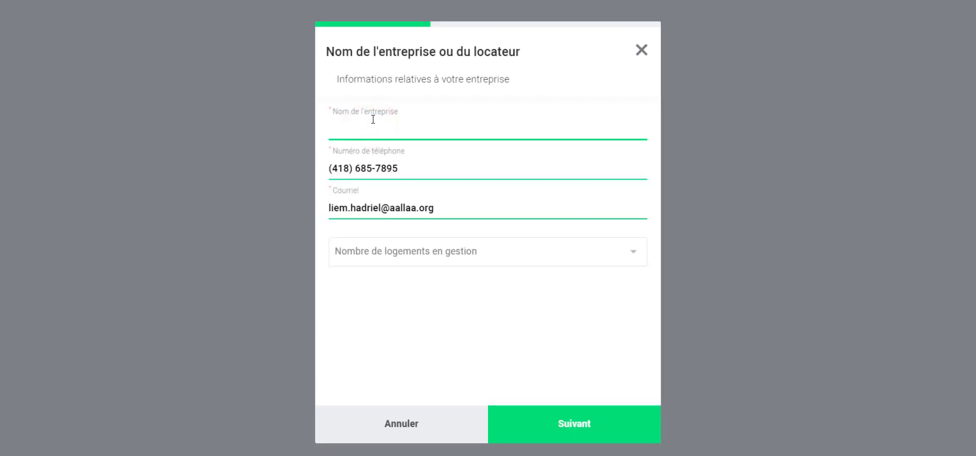
text(Mon entreprise)
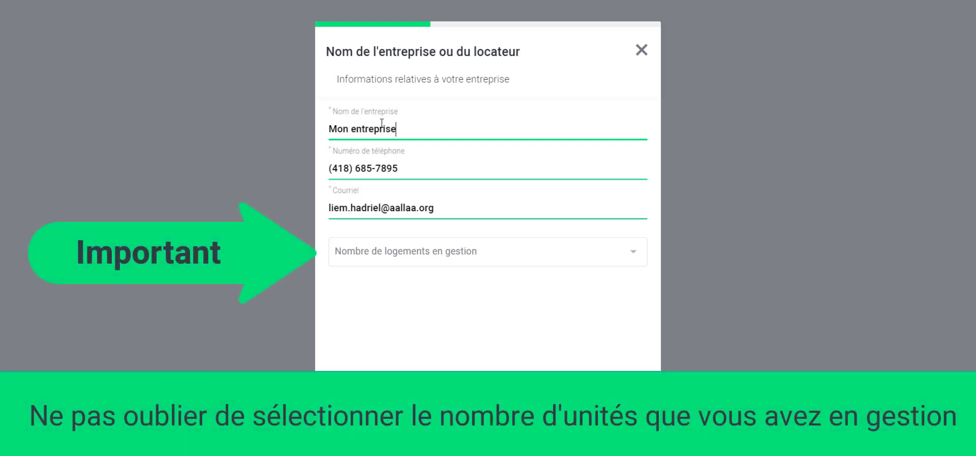
click(446, 249)
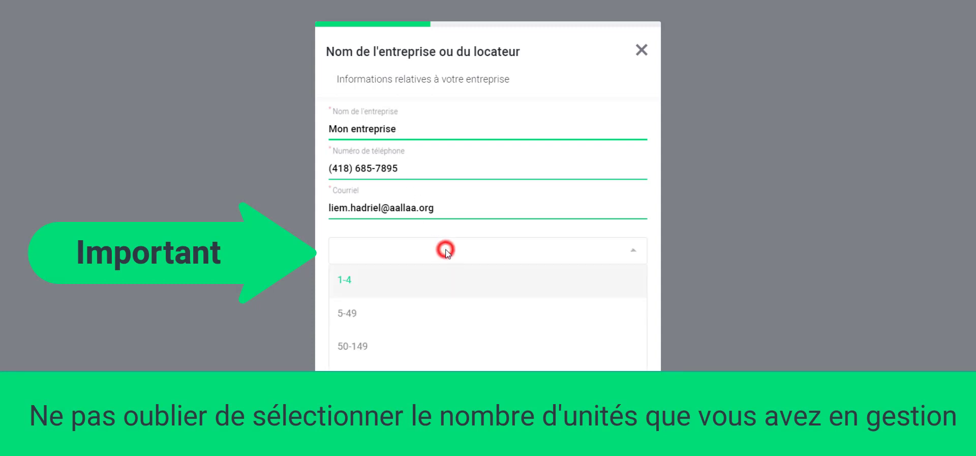
click(401, 318)
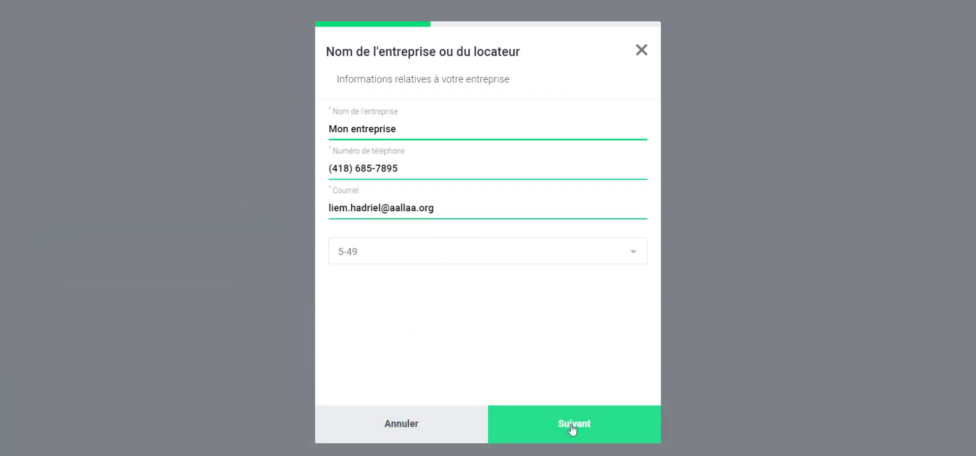
click(573, 426)
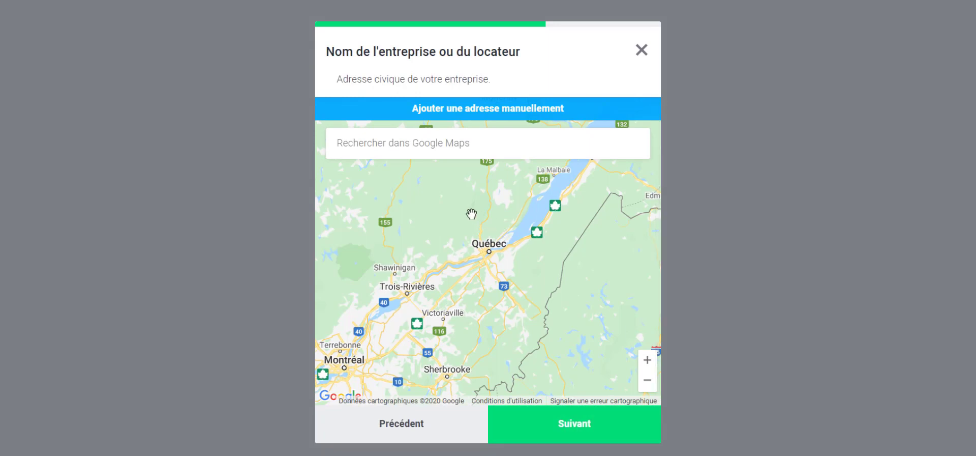
click(450, 144)
text(729)
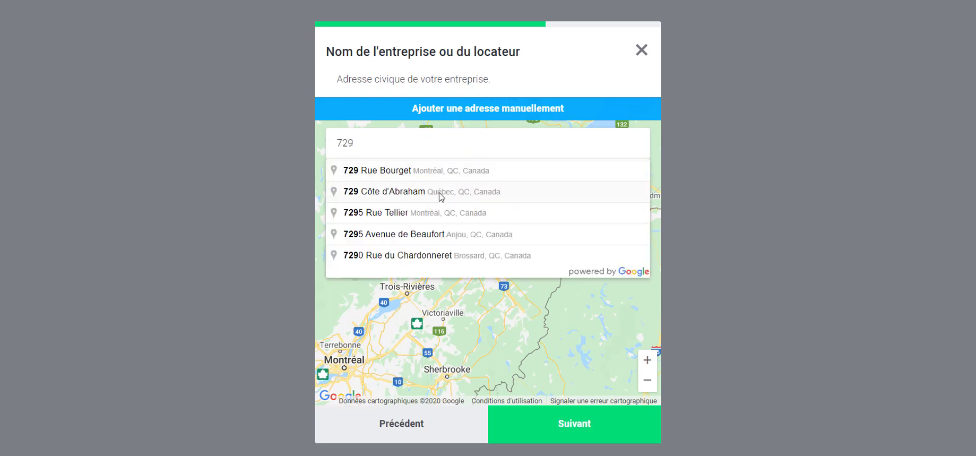
click(439, 193)
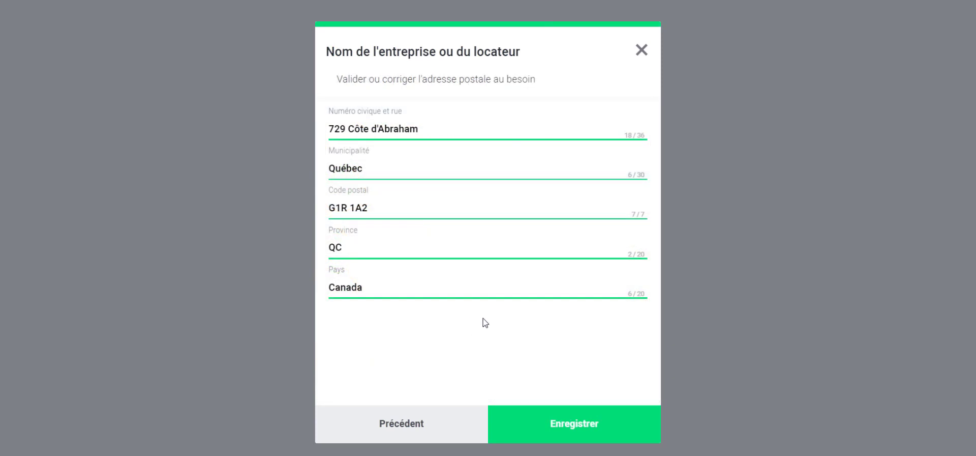
click(575, 426)
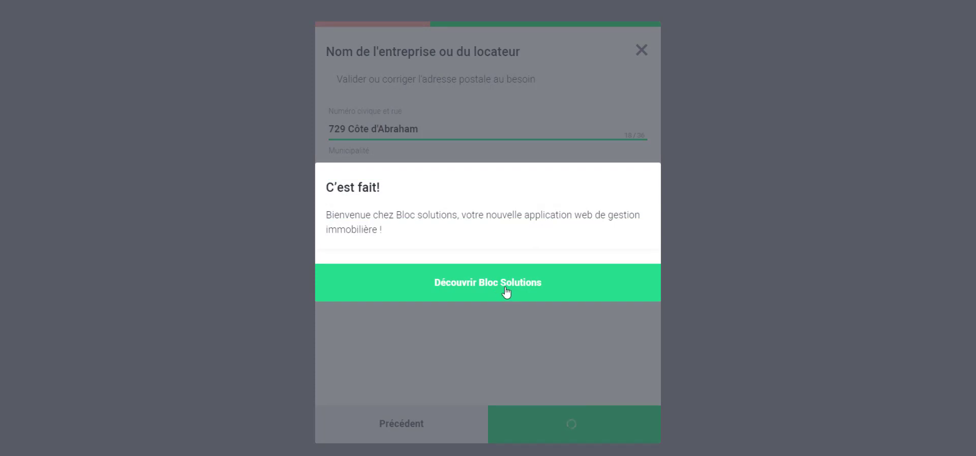
Leave the welcome screen and start a new building from the empty Immeubles page
click(506, 288)
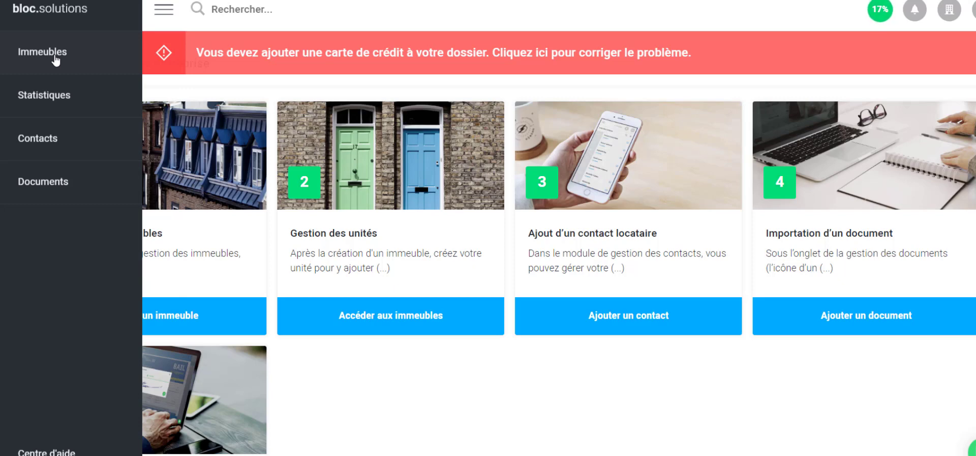
click(55, 57)
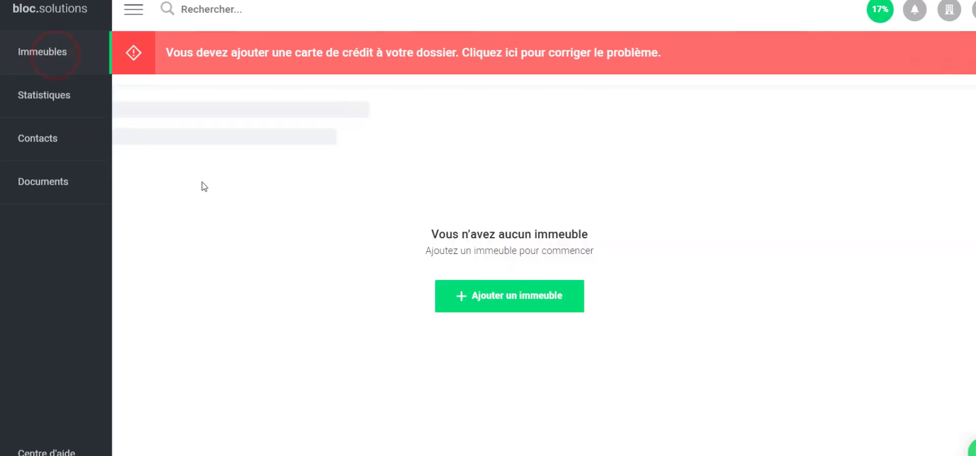
click(510, 304)
click(467, 138)
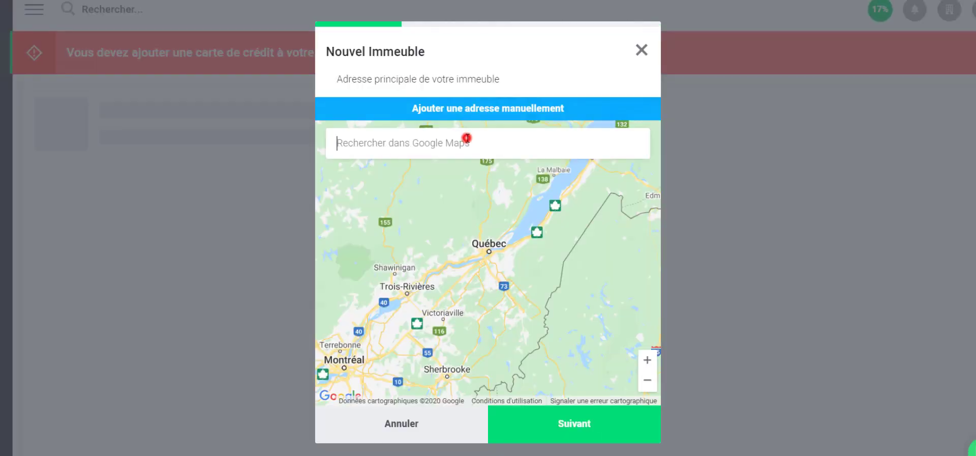
text(72)
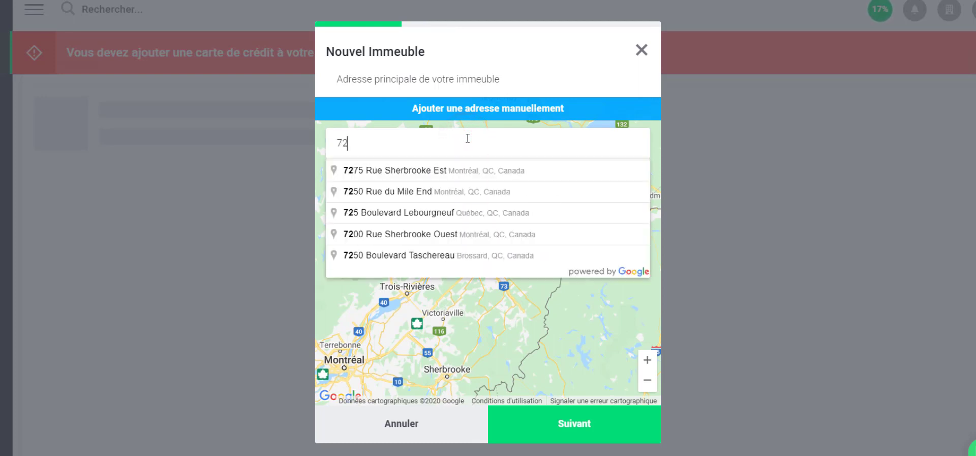
text(9)
click(457, 197)
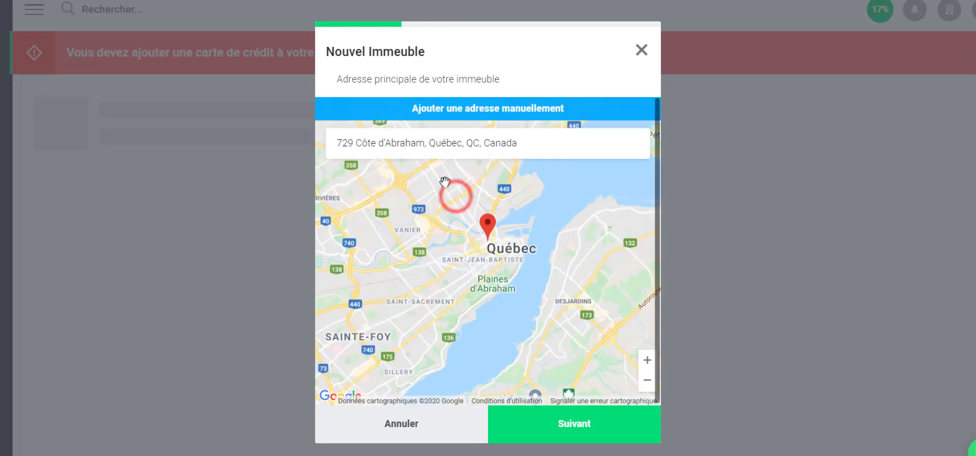
click(580, 423)
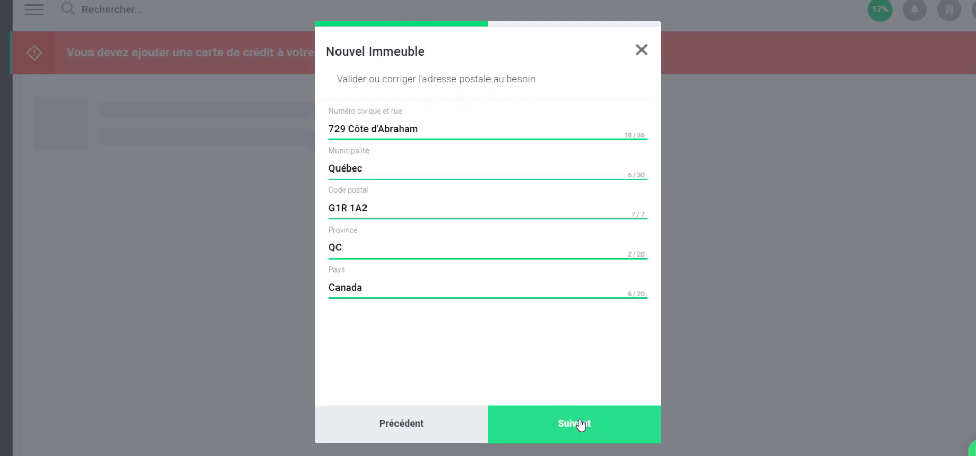
click(580, 424)
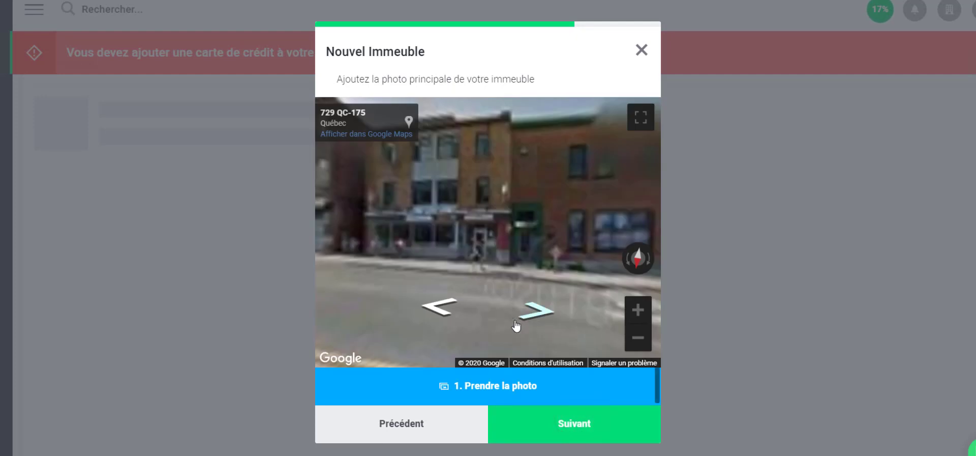
Frame the building in Street View and capture it as the main photo
click(492, 268)
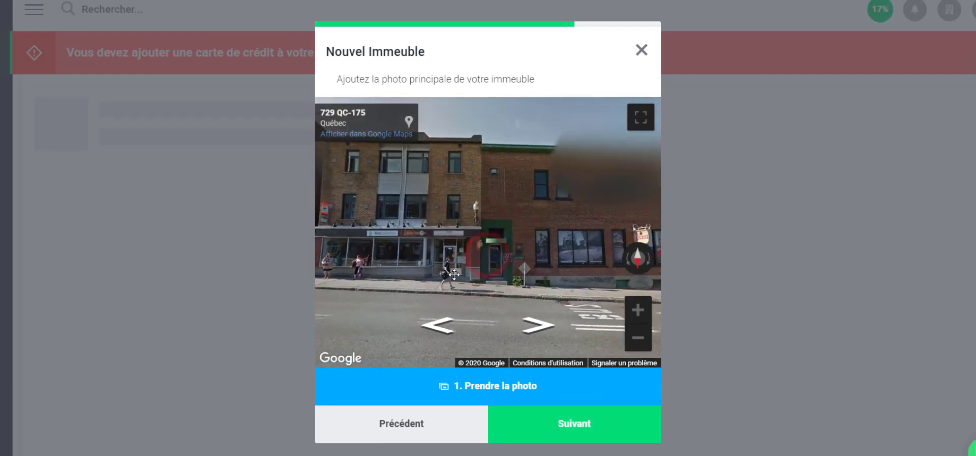
drag(456, 277, 468, 281)
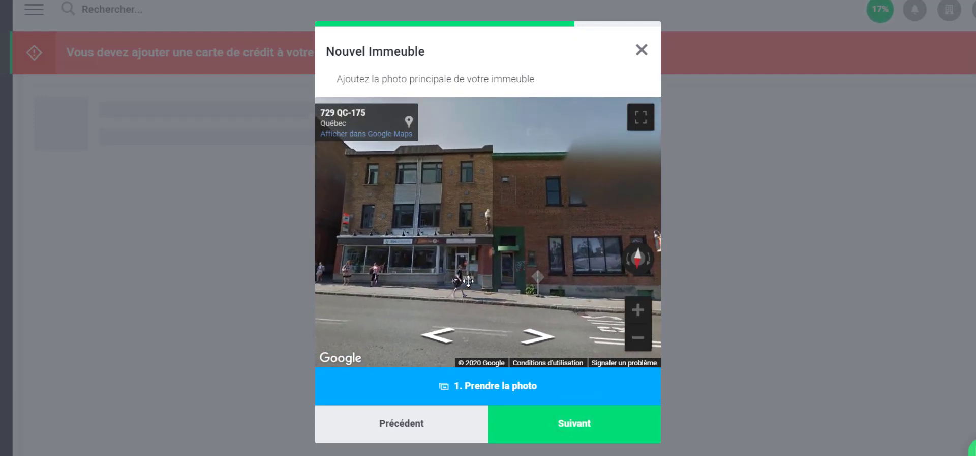
click(499, 391)
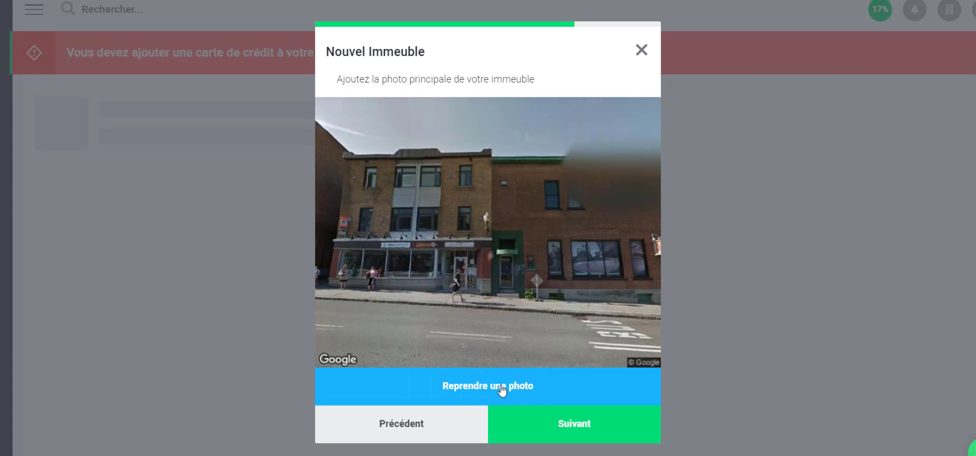
Create the building and start adding a unit to it
click(588, 427)
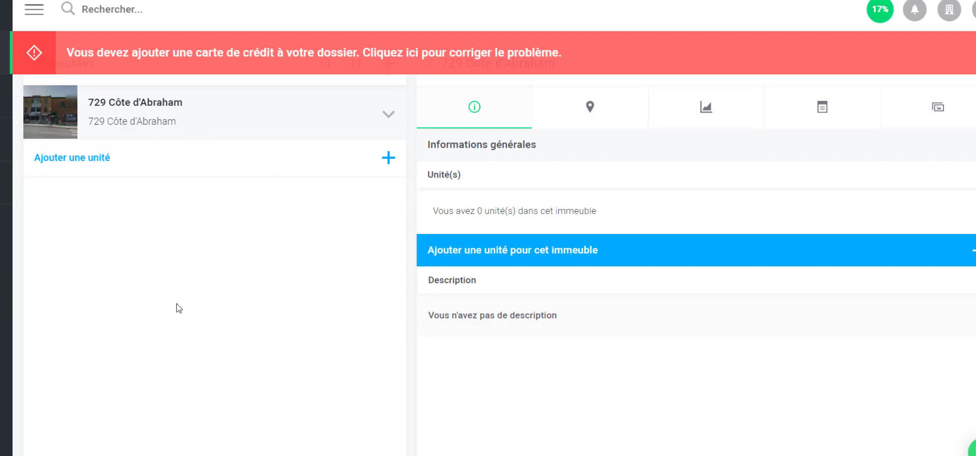
click(237, 109)
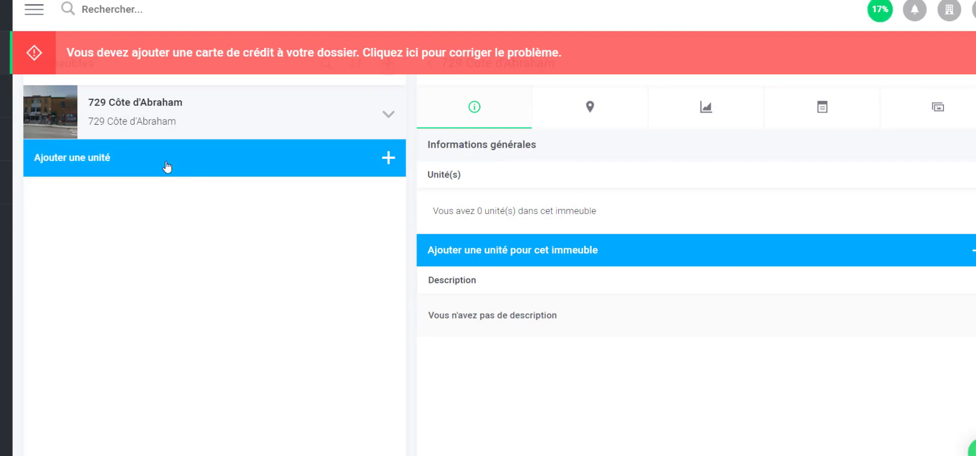
click(389, 159)
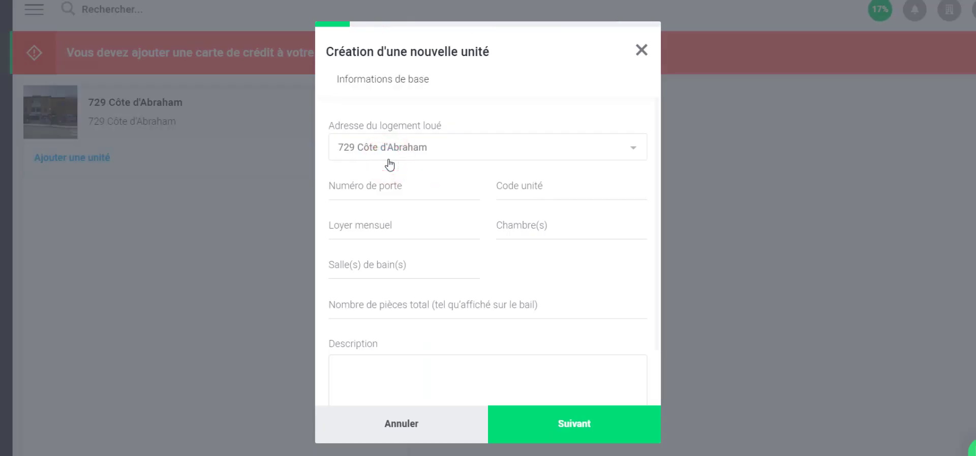
Fill in unit door 1: rent 800 $, 2 bedrooms, 1 bathroom, 4 et demi rooms
click(388, 192)
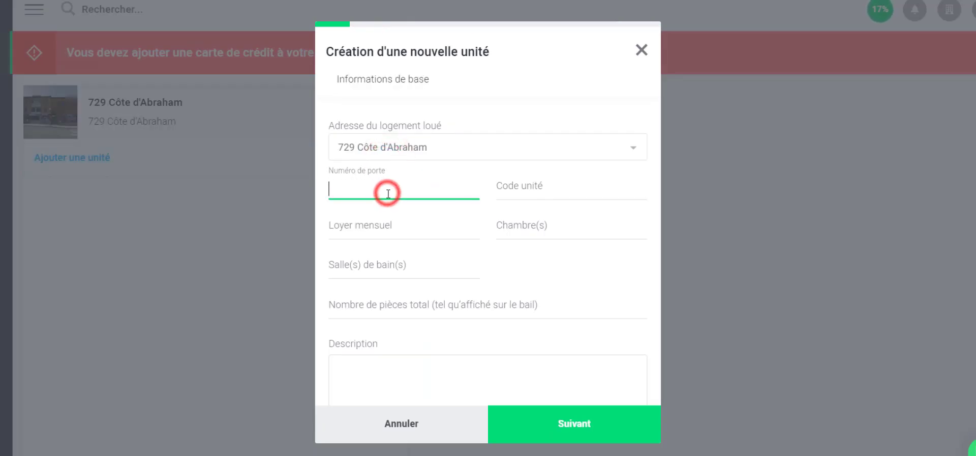
text(1)
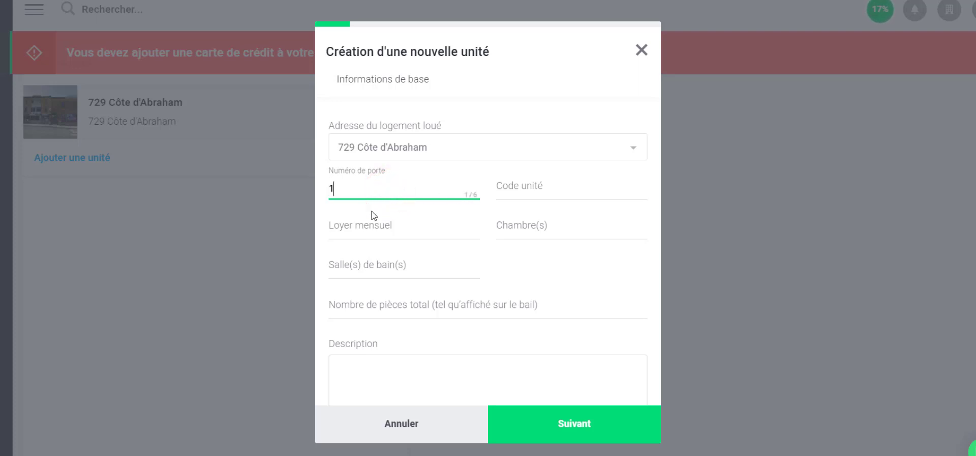
click(364, 227)
text(800)
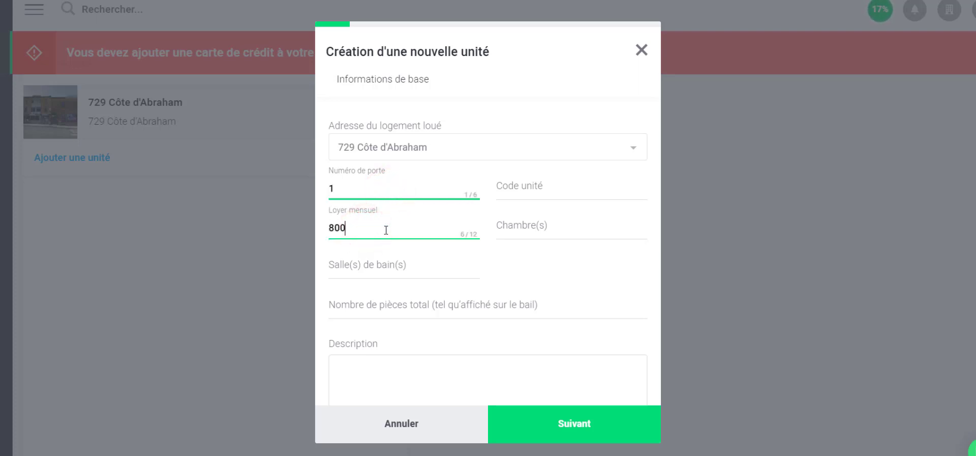
click(519, 229)
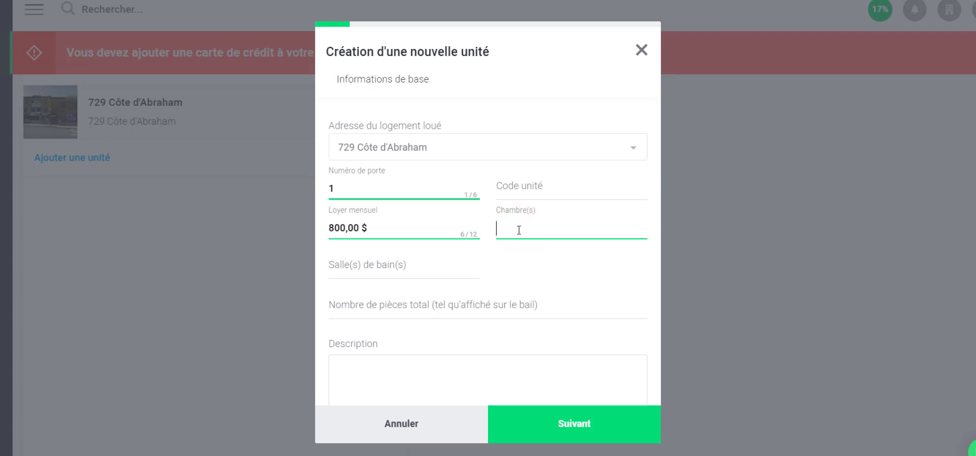
text(2)
click(379, 265)
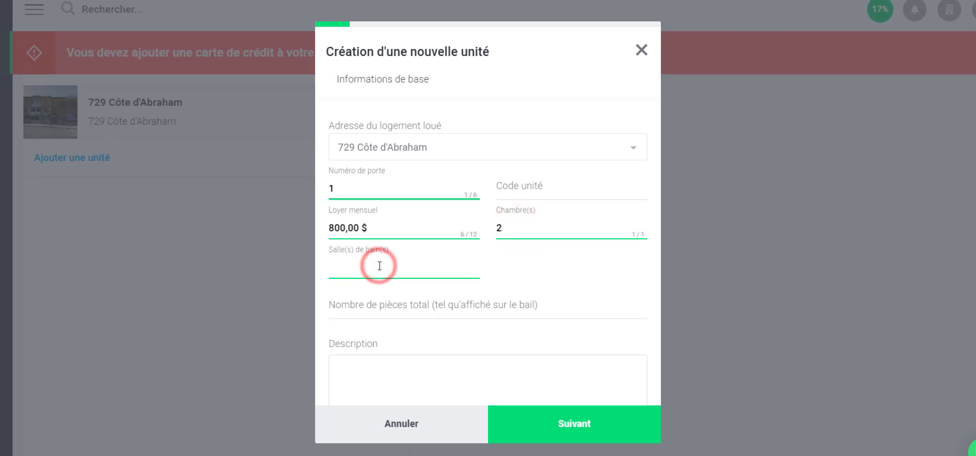
text(1)
click(374, 305)
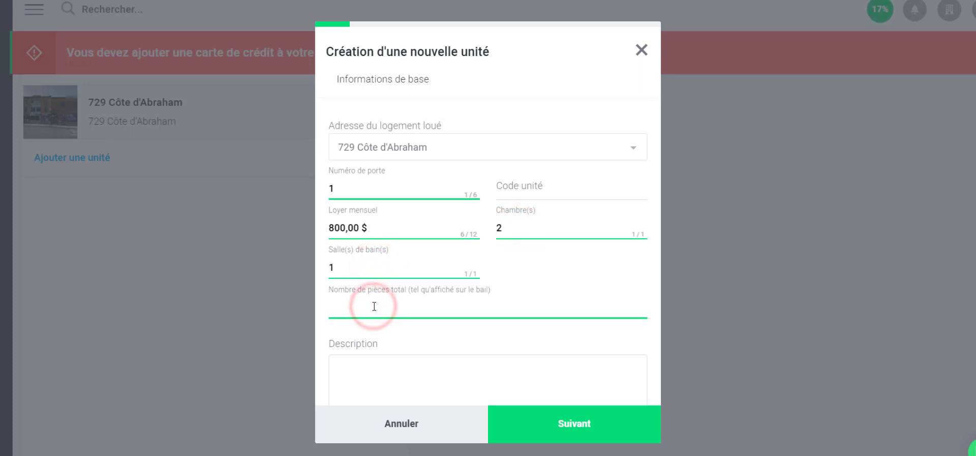
text(4 et demi)
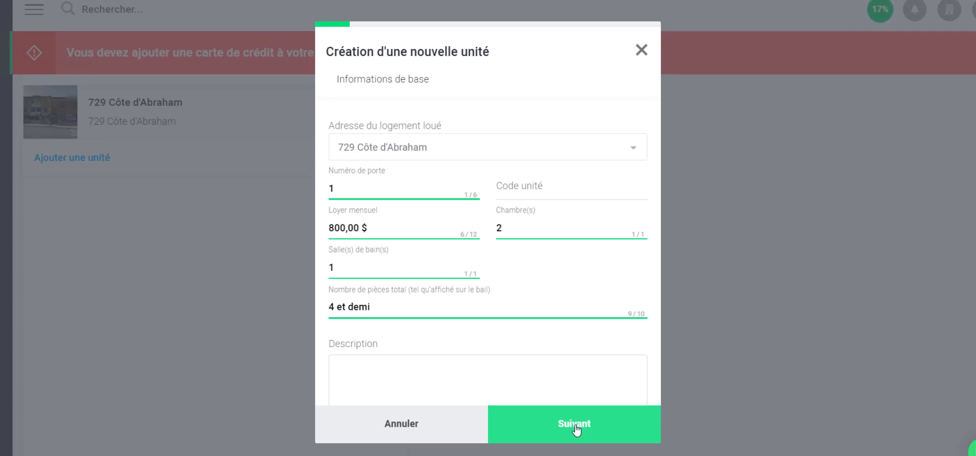
Continue past the Taxes et coûts table, leaving heating, electricity and hot water tenant-paid, to the image gallery
click(576, 428)
scroll(521, 138, down, 3)
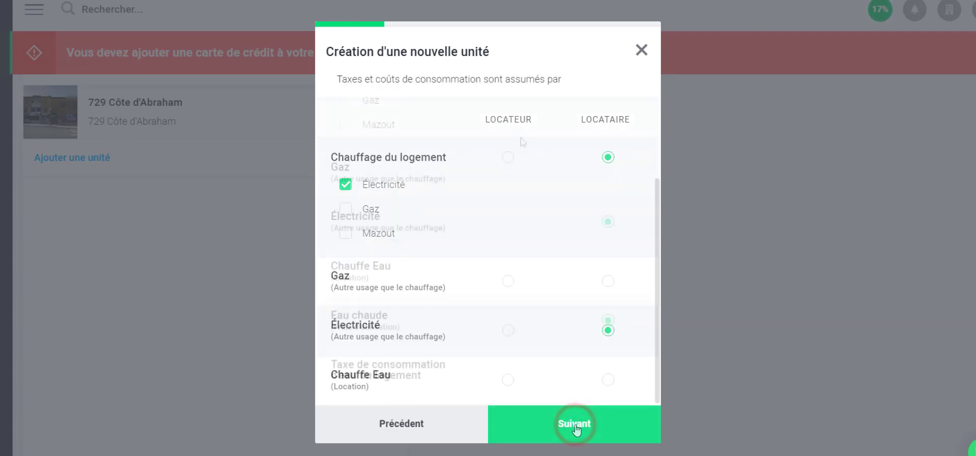
scroll(521, 138, up, 3)
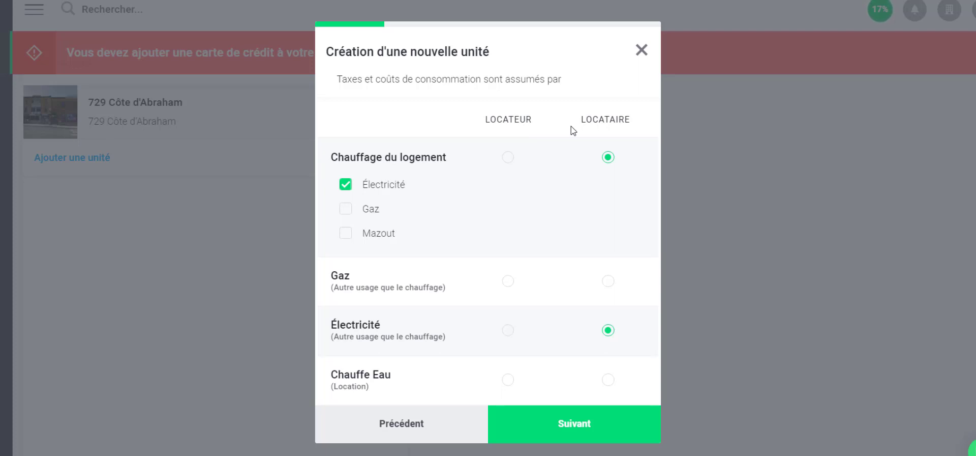
scroll(571, 126, down, 3)
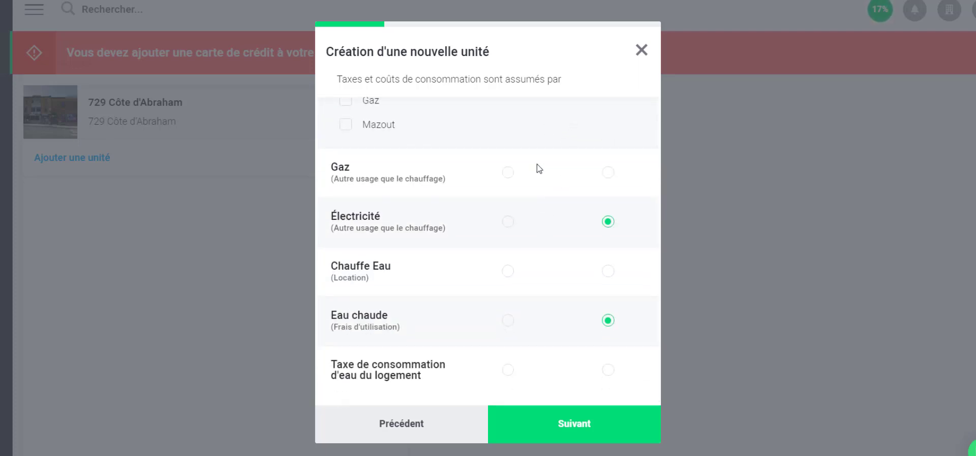
click(572, 422)
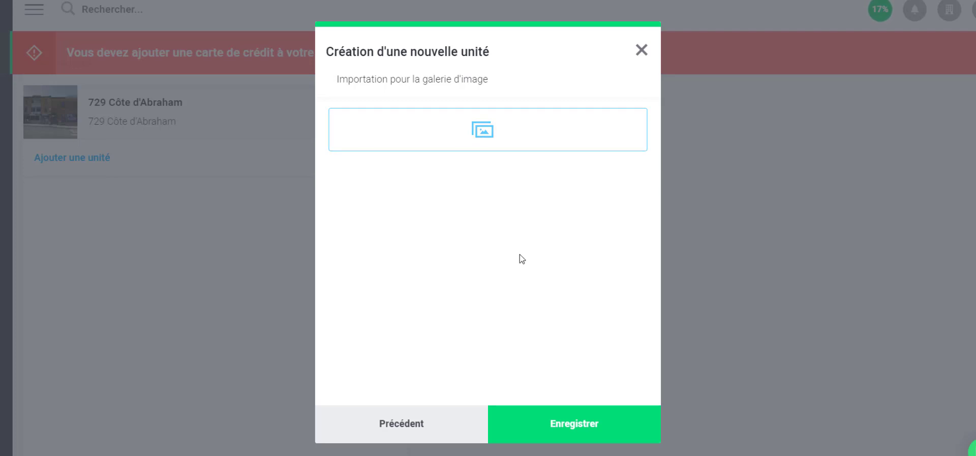
click(575, 429)
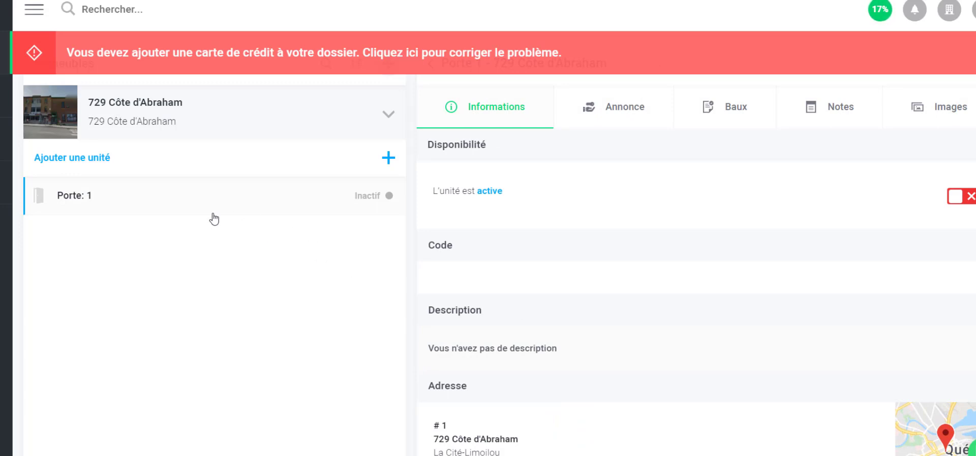
click(206, 197)
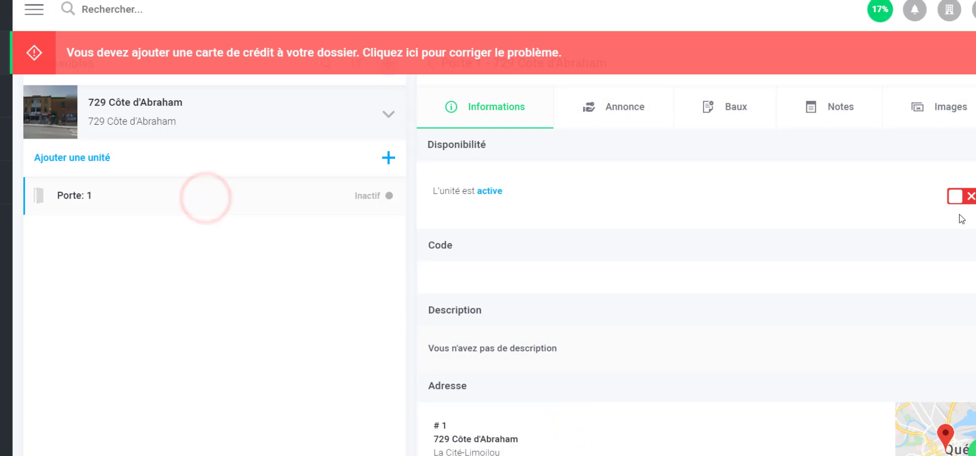
click(958, 198)
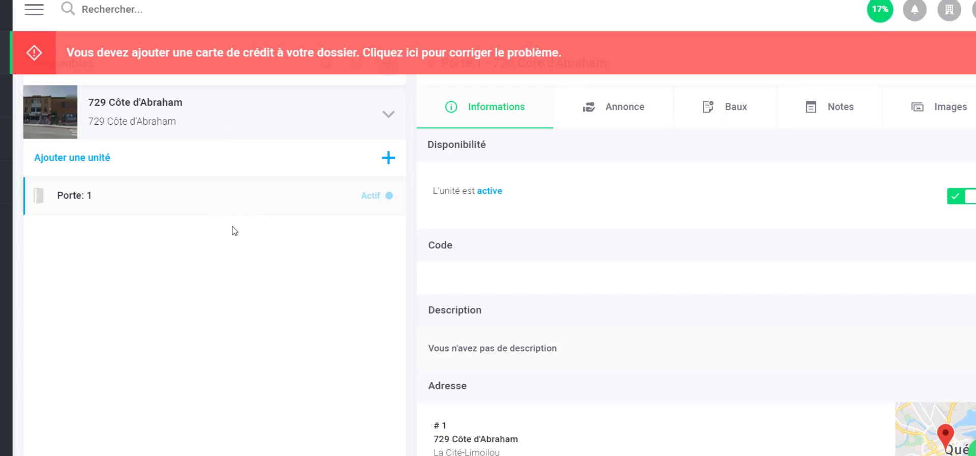
click(248, 121)
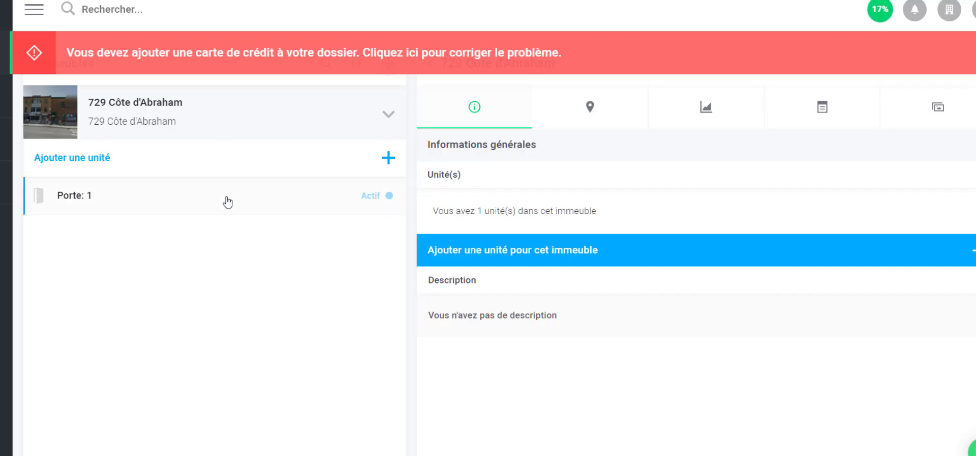
Open unit Porte: 1's Baux tab and start a new lease
click(227, 202)
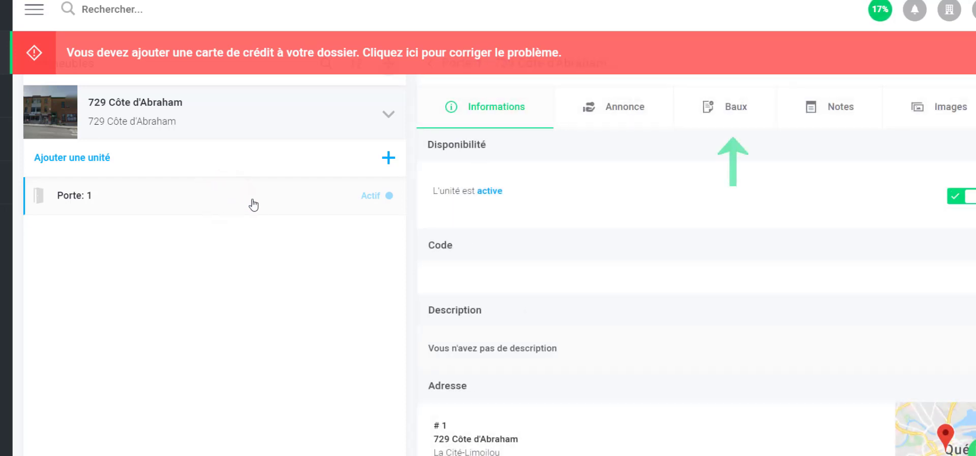
click(731, 117)
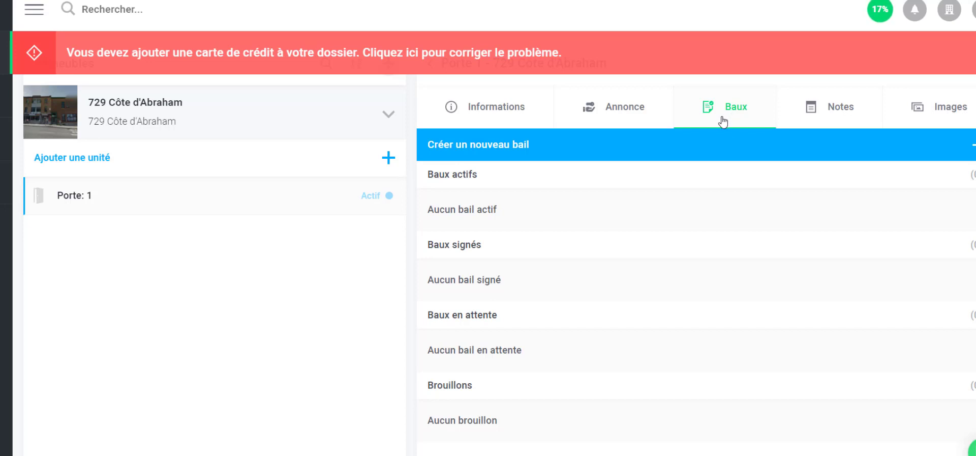
click(751, 149)
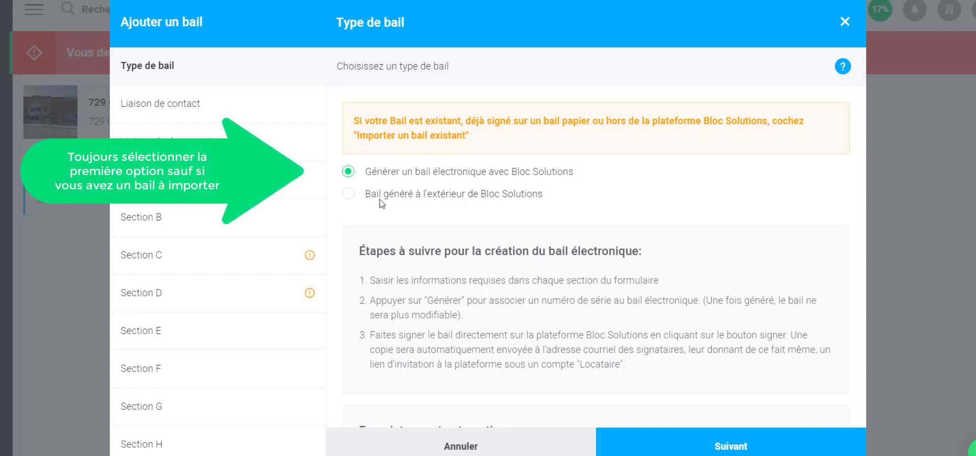
Keep electronic lease generation in Bloc Solutions selected and advance to the Liaison de contact step
click(346, 194)
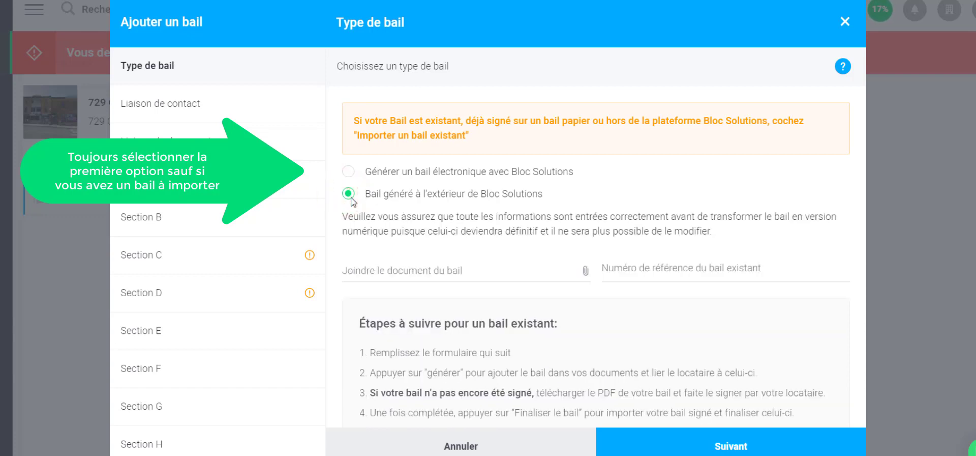
click(351, 173)
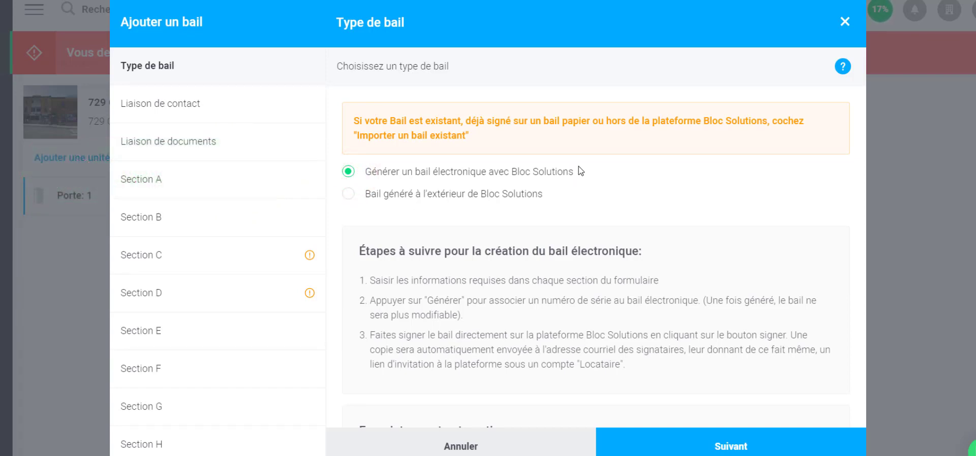
click(180, 103)
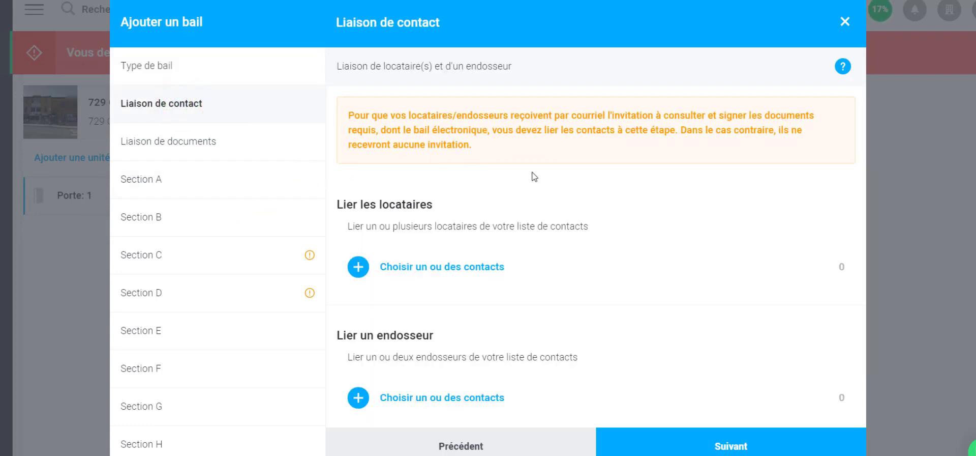
Open the tenant contact chooser under Lier les locataires and start a new Locataire contact
scroll(514, 162, down, 1)
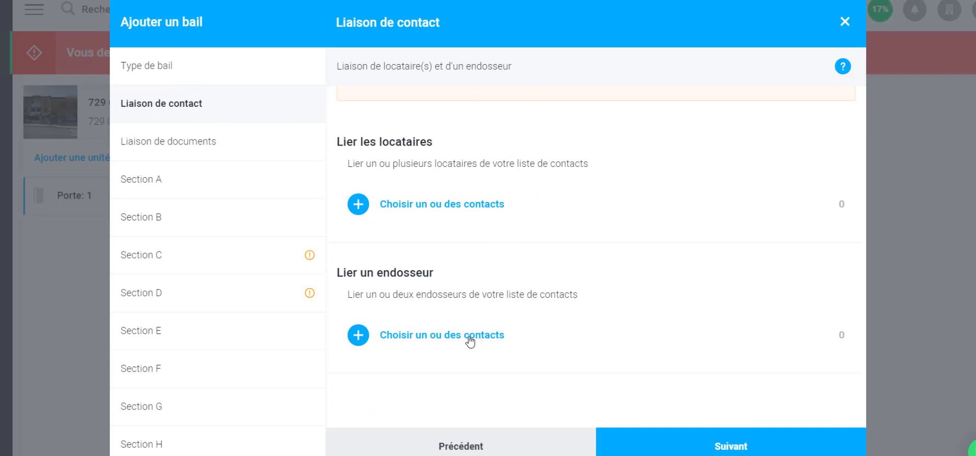
click(447, 206)
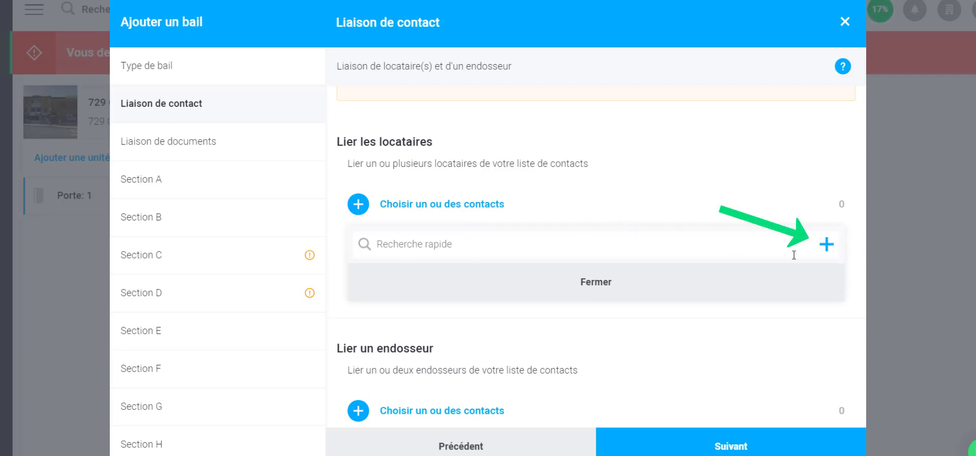
click(825, 245)
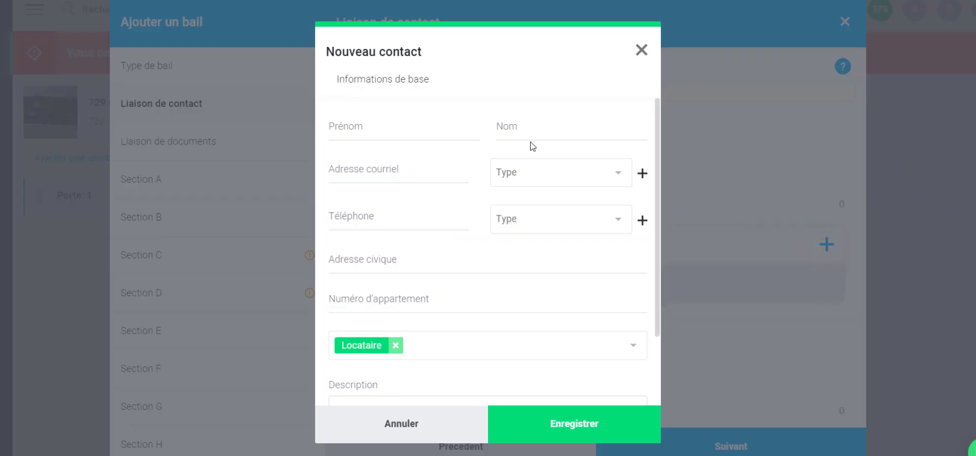
Create and save a test tenant contact with first and last name plus autofilled e-mail, phone and address
click(385, 129)
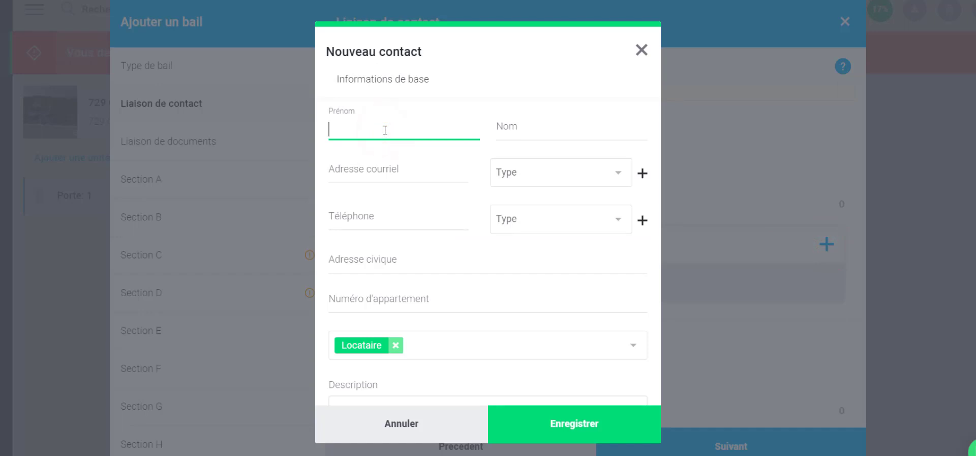
text(Test)
click(527, 130)
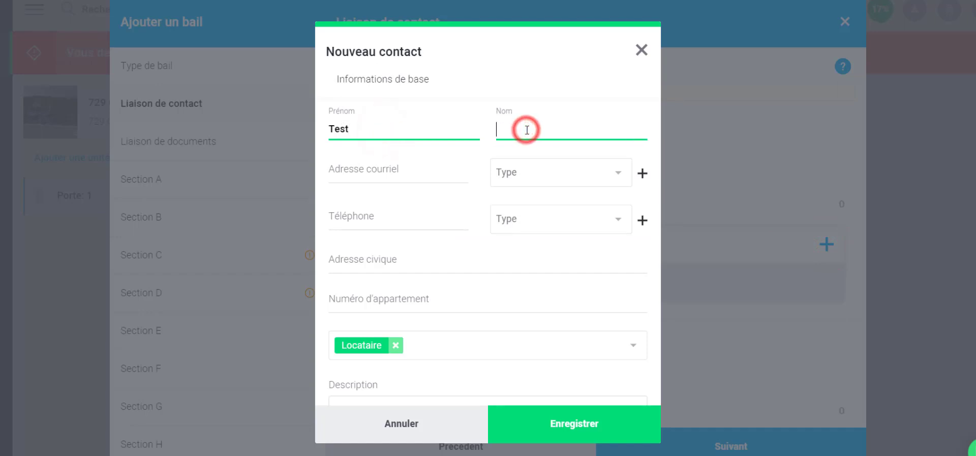
text(Locatair)
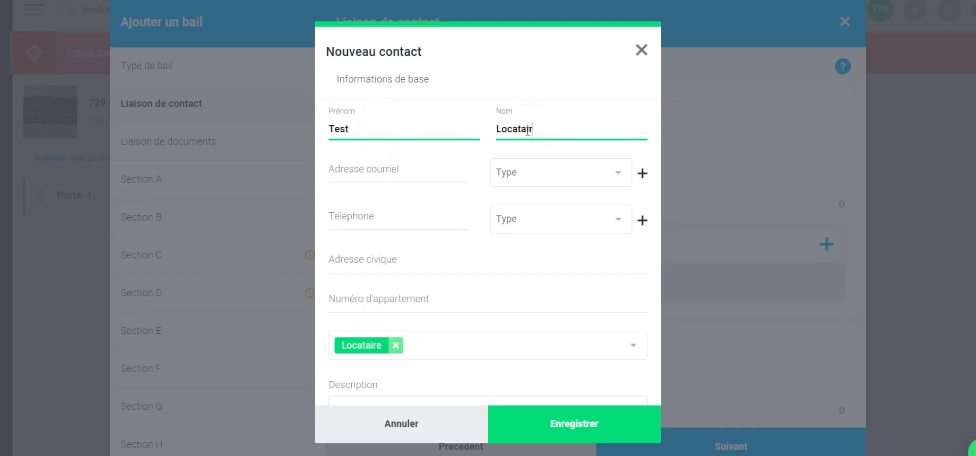
text(e)
click(377, 168)
text(test)
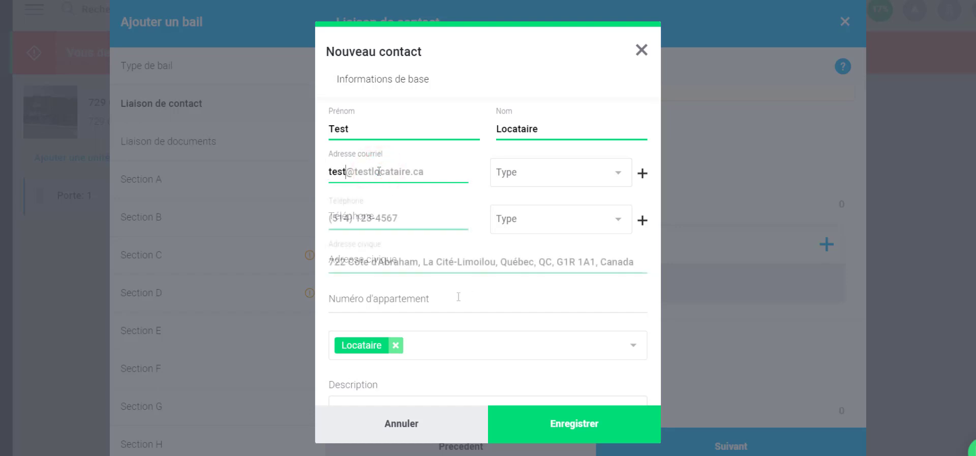
click(458, 297)
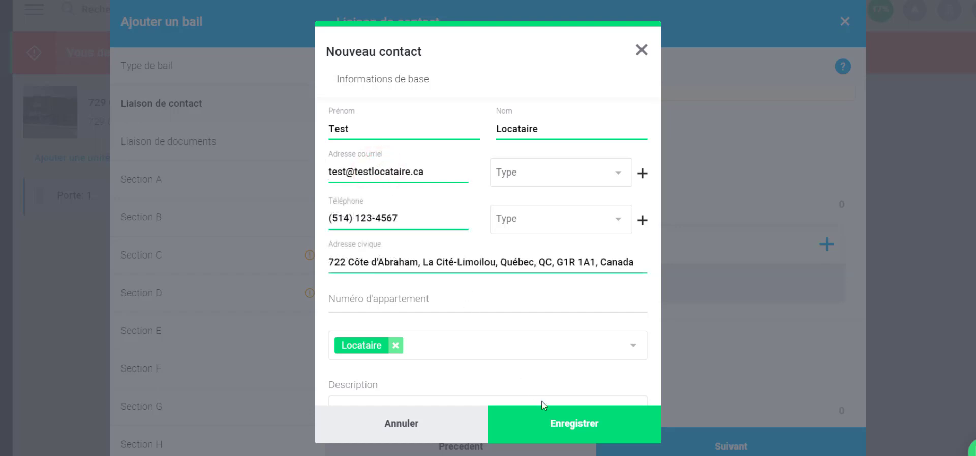
click(575, 425)
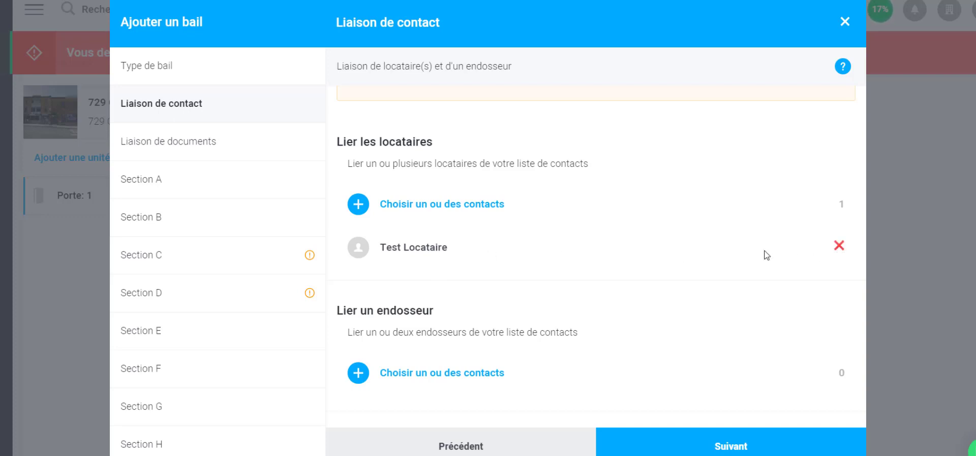
Review the available tenant contacts, close the chooser, and scroll back up the contact-linking step
click(471, 208)
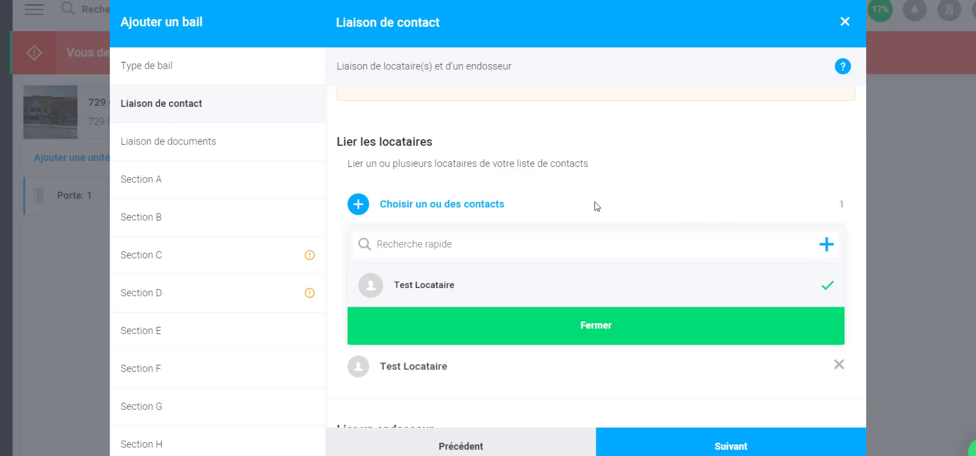
click(601, 330)
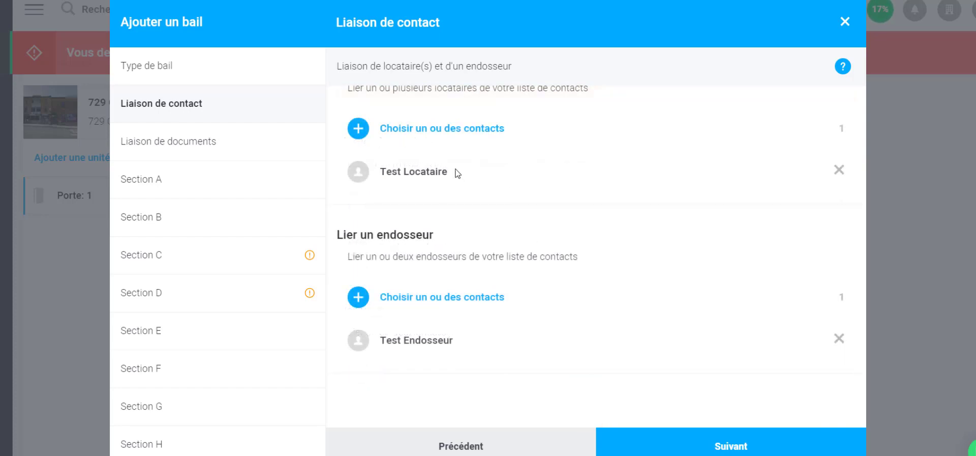
scroll(450, 183, up, 2)
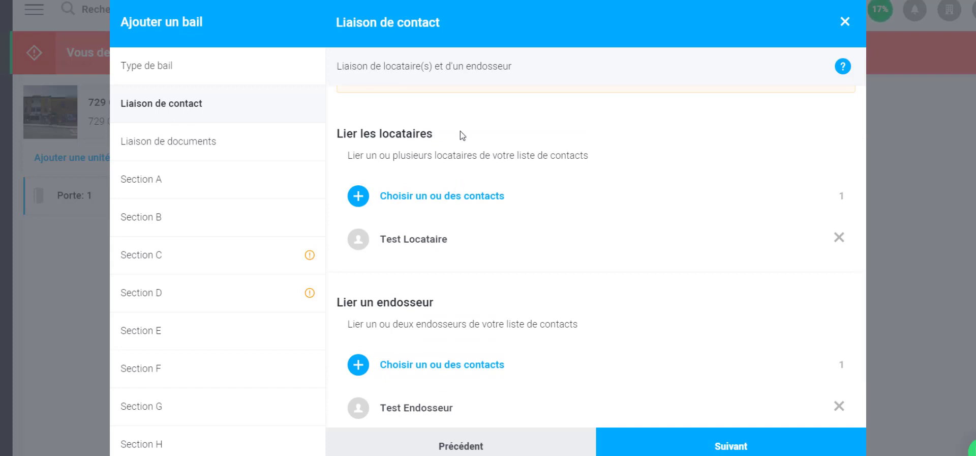
Go to Liaison de documents and open the chooser for custom annex documents
click(199, 146)
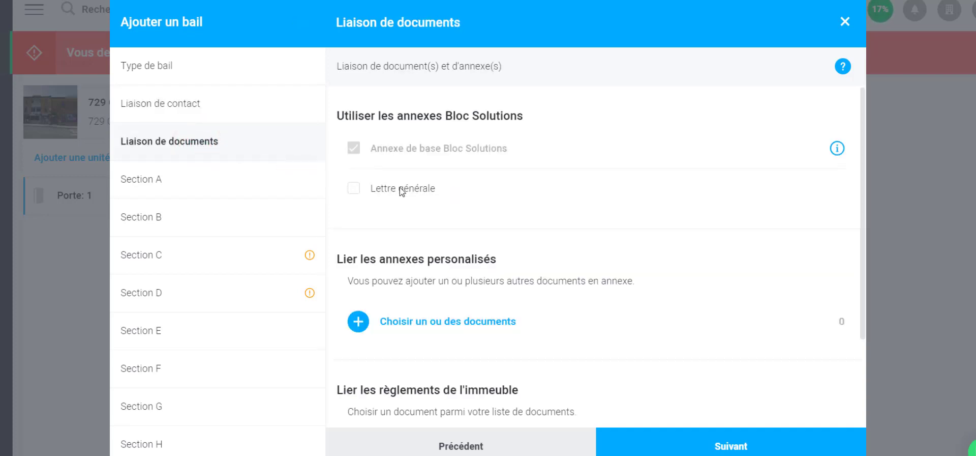
scroll(470, 207, down, 2)
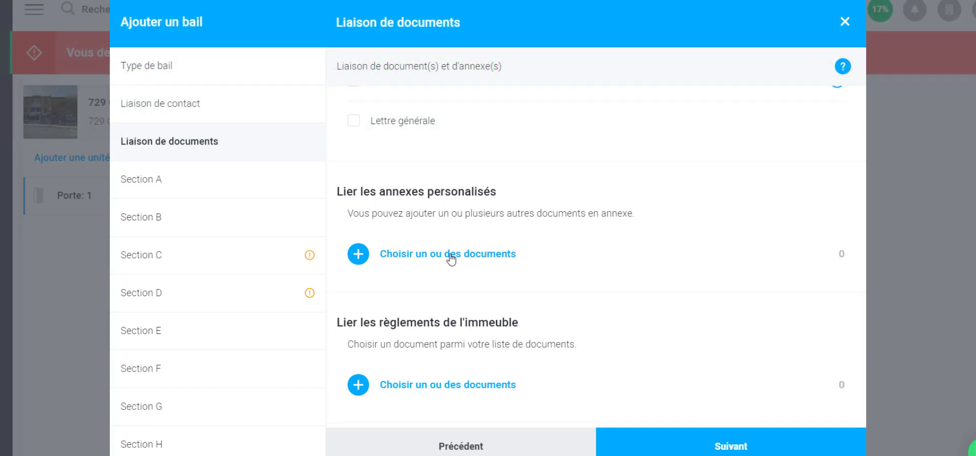
click(451, 259)
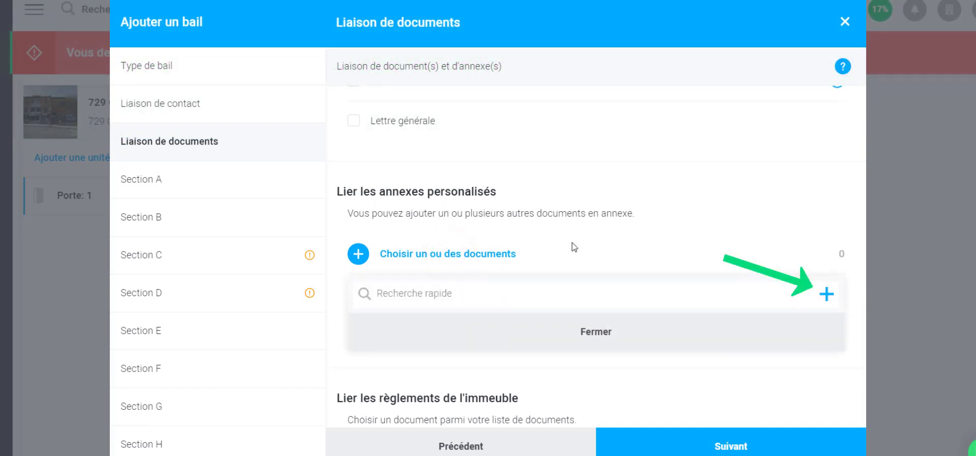
Upload Annexe-6_Bloc_Solutions1.pdf as type Annexe, attach it to the lease, and open Section A
click(825, 295)
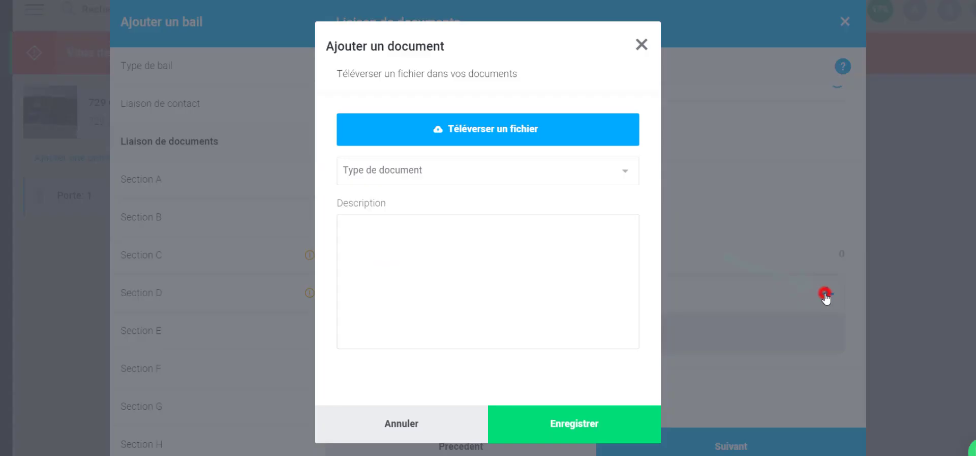
click(447, 176)
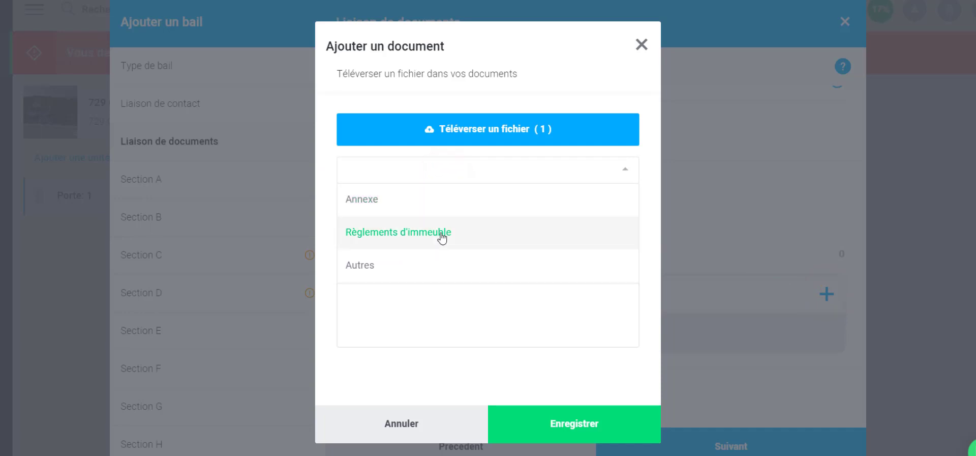
click(441, 200)
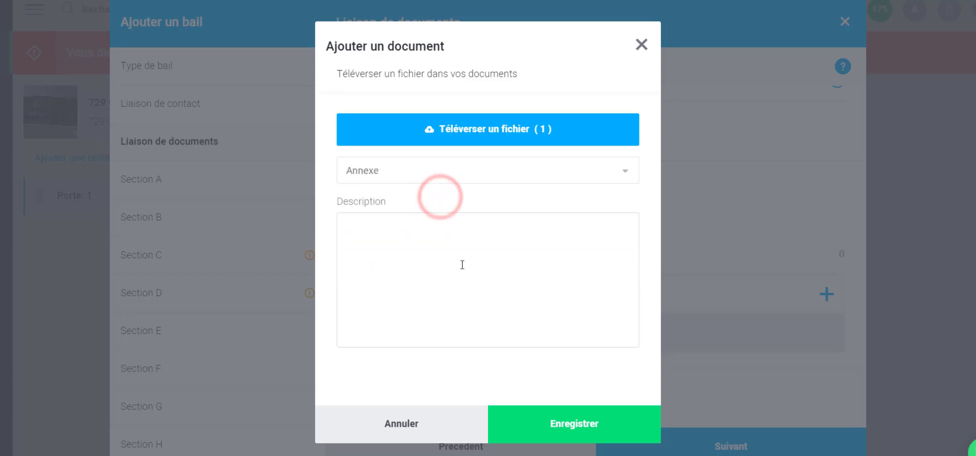
click(573, 425)
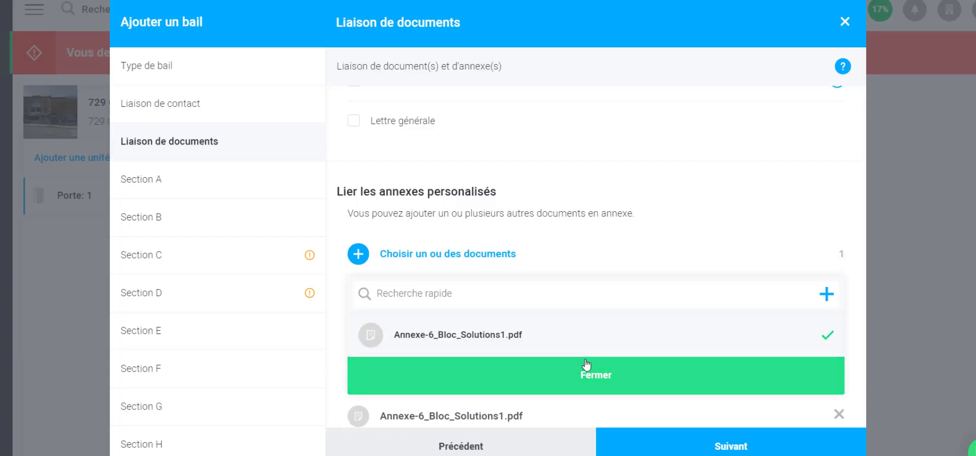
click(588, 374)
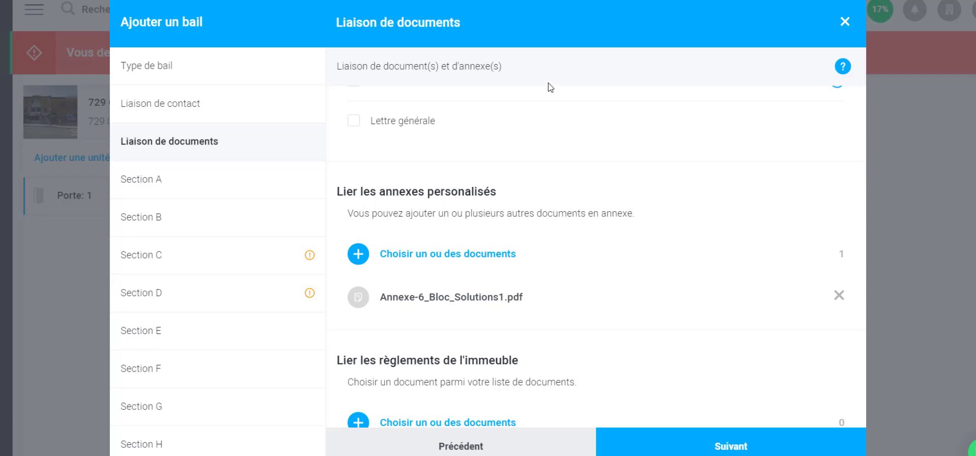
click(200, 185)
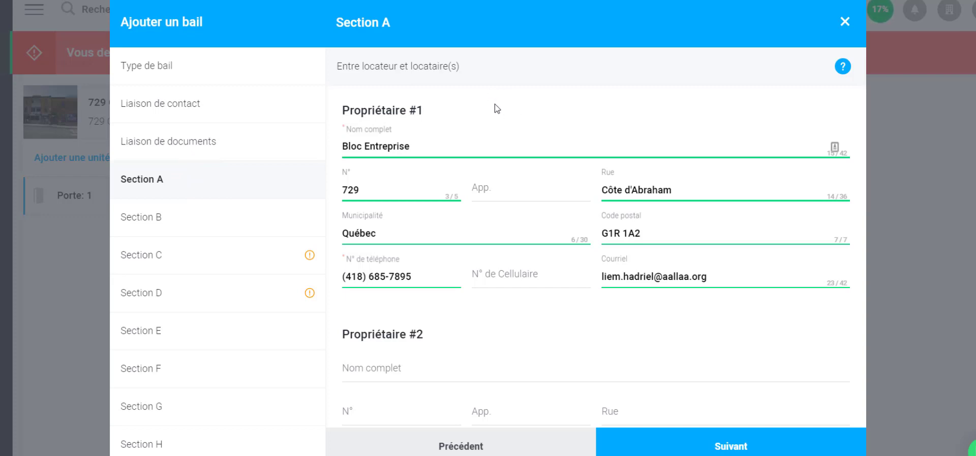
In Section C, set the lease start date to 1 July 2020
click(203, 255)
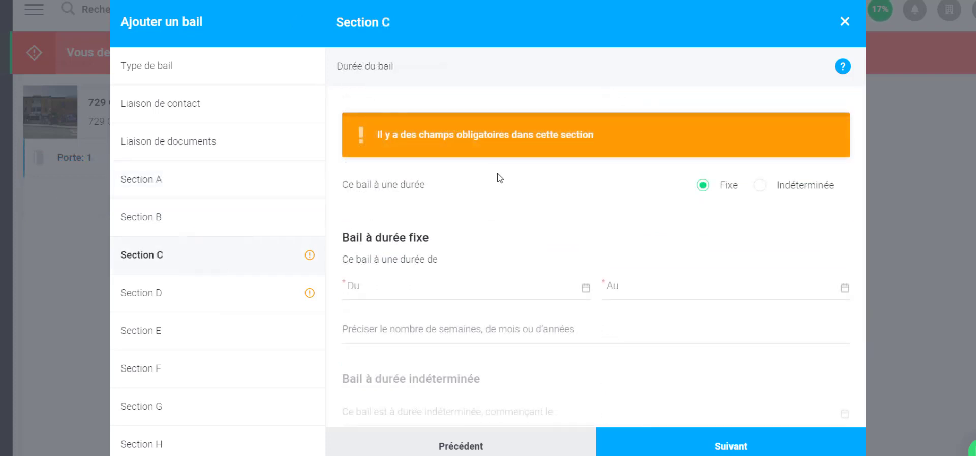
click(395, 285)
click(530, 310)
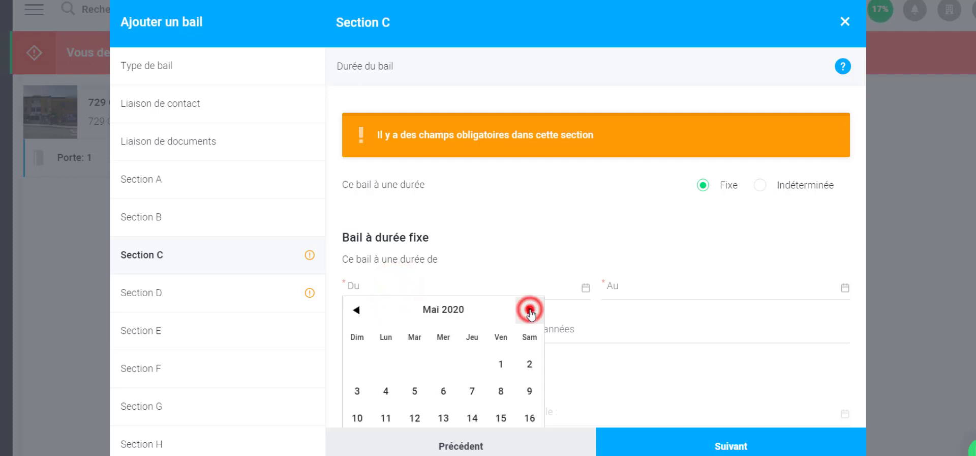
click(530, 309)
click(530, 310)
click(443, 364)
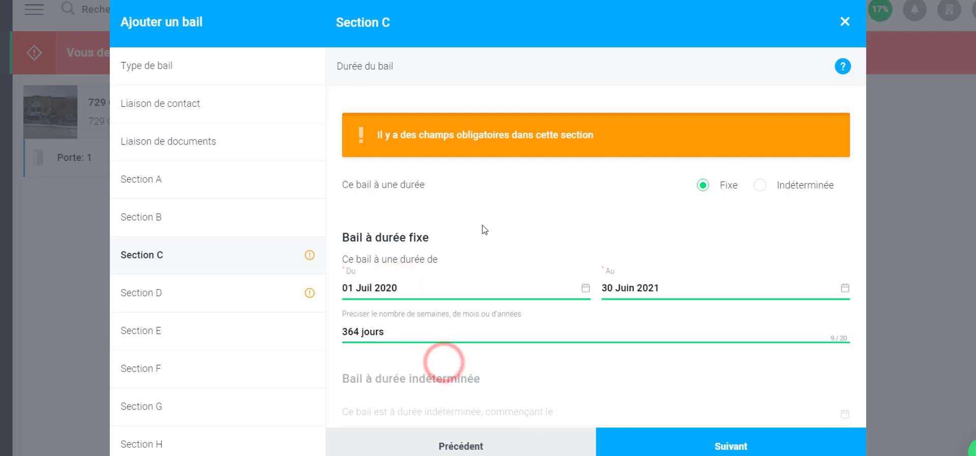
In Section D, set the first rent payment date to 01 Juil 2020
click(184, 295)
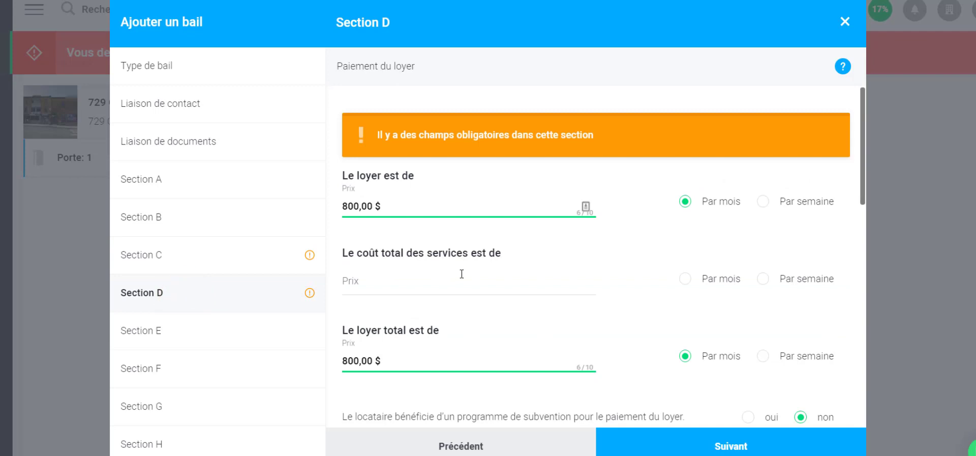
scroll(484, 269, down, 3)
scroll(484, 268, down, 3)
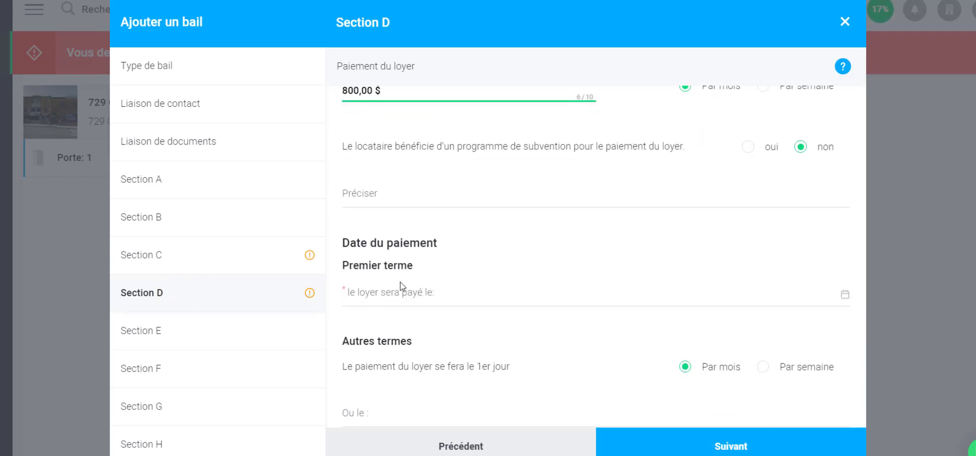
click(404, 298)
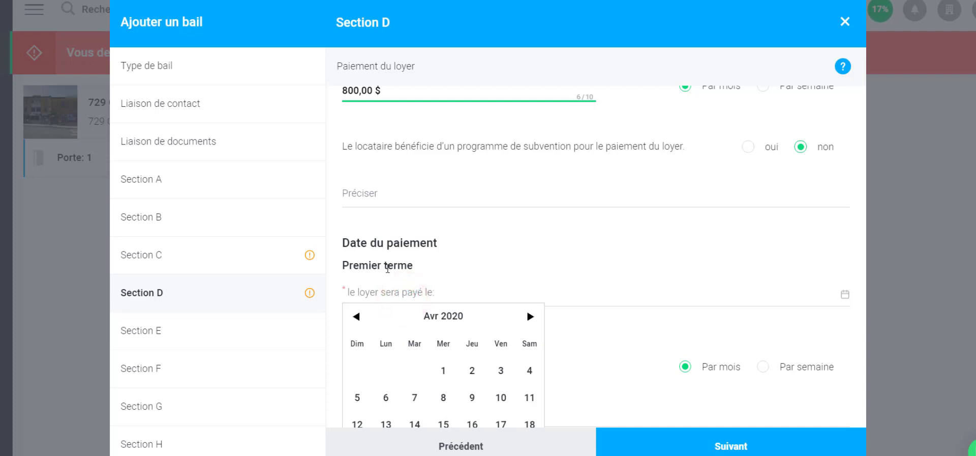
click(529, 317)
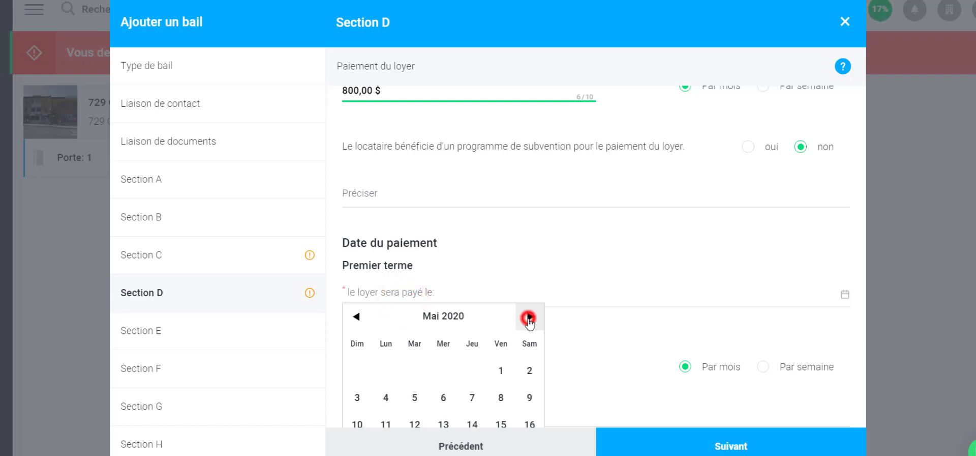
click(528, 317)
click(528, 317)
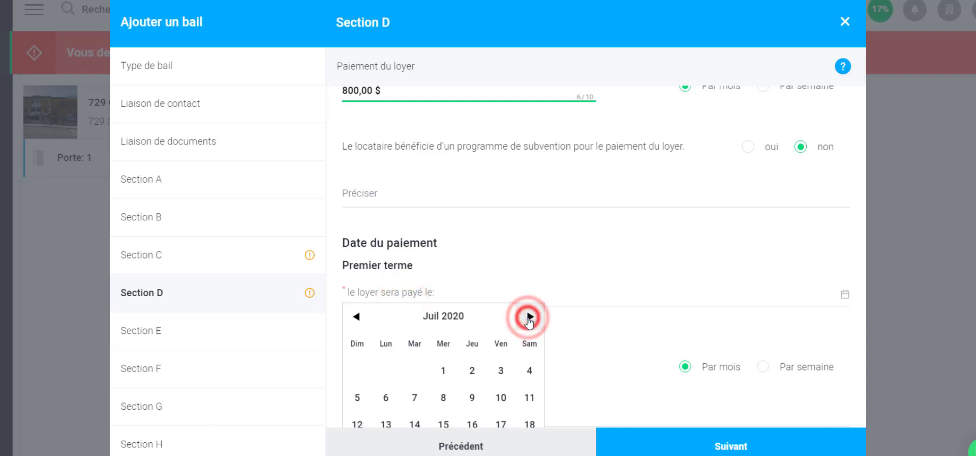
click(443, 372)
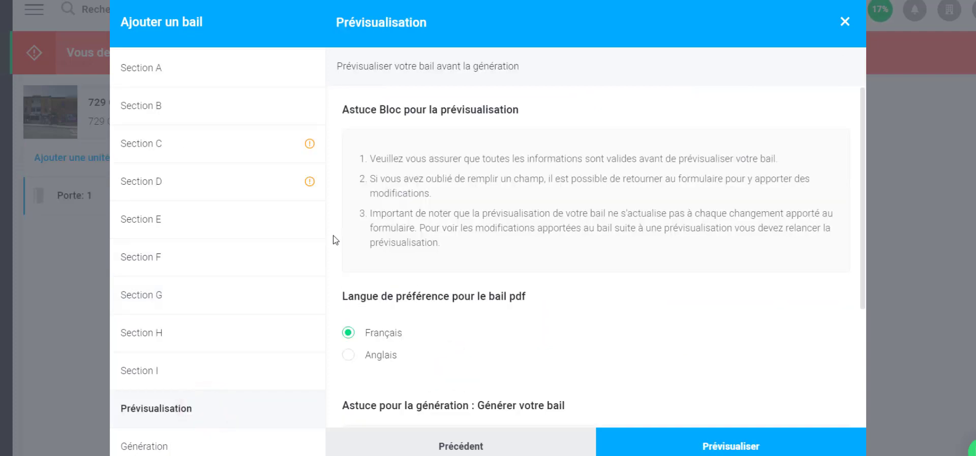
scroll(345, 224, down, 1)
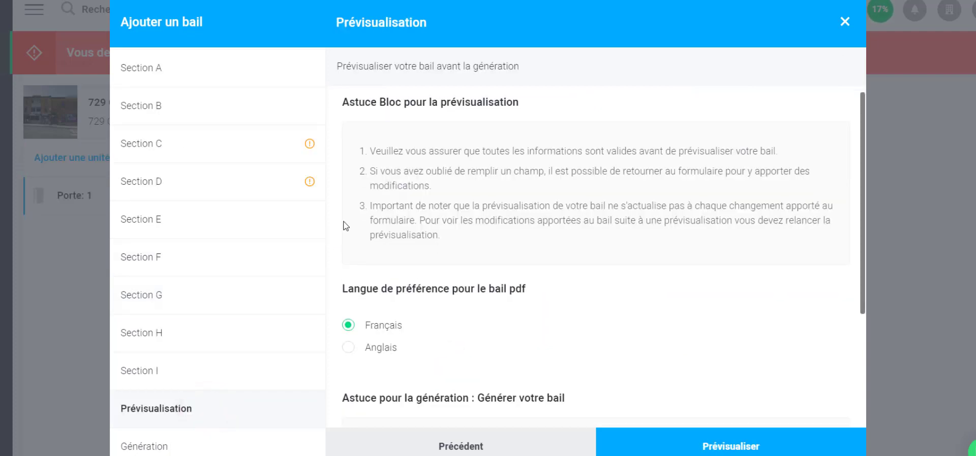
Generate a preview of the drafted Porte 1 lease, with the PDF language in Français
scroll(347, 209, up, 1)
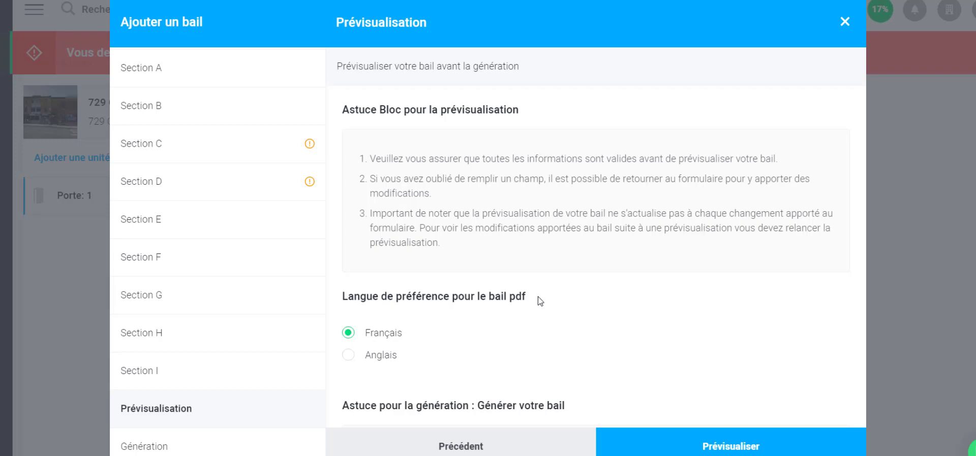
click(732, 447)
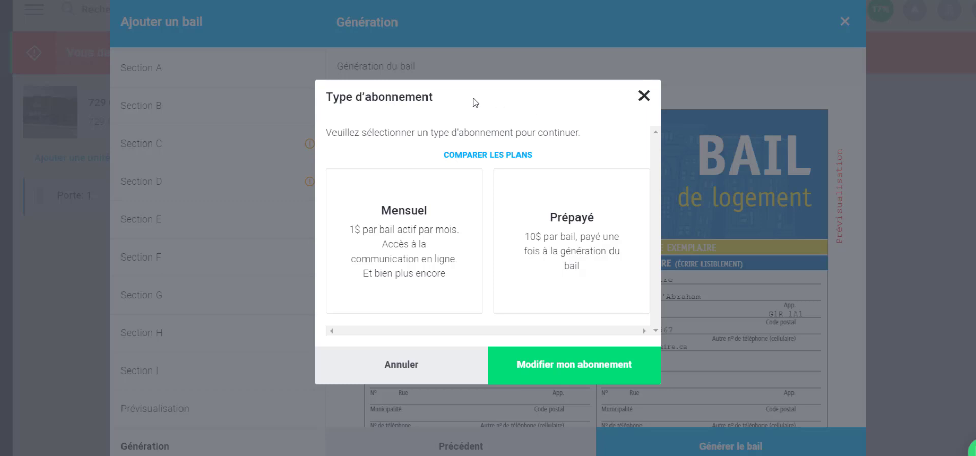
Choose the Mensuel subscription plan and save a payment card with the card details entered
click(403, 237)
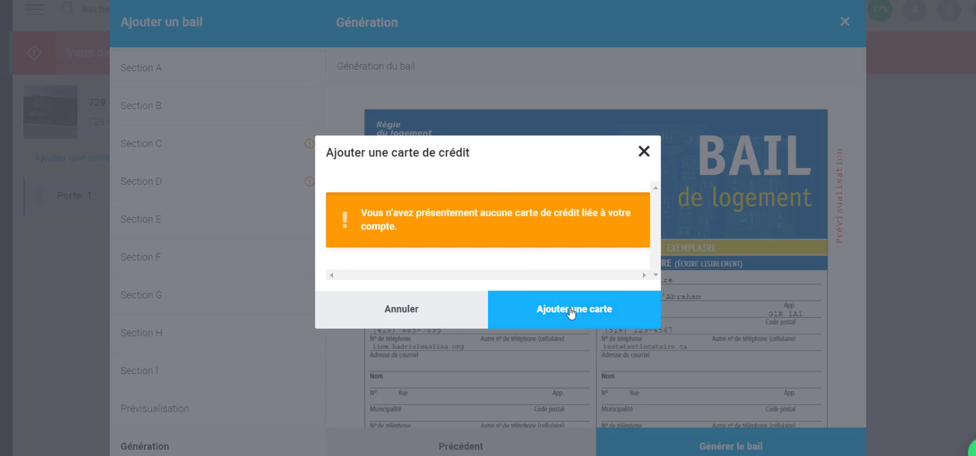
click(571, 308)
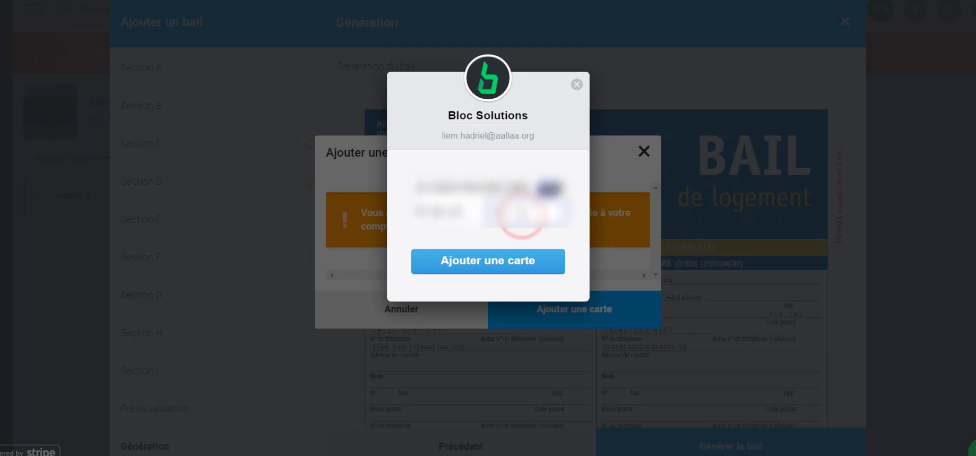
text(***)
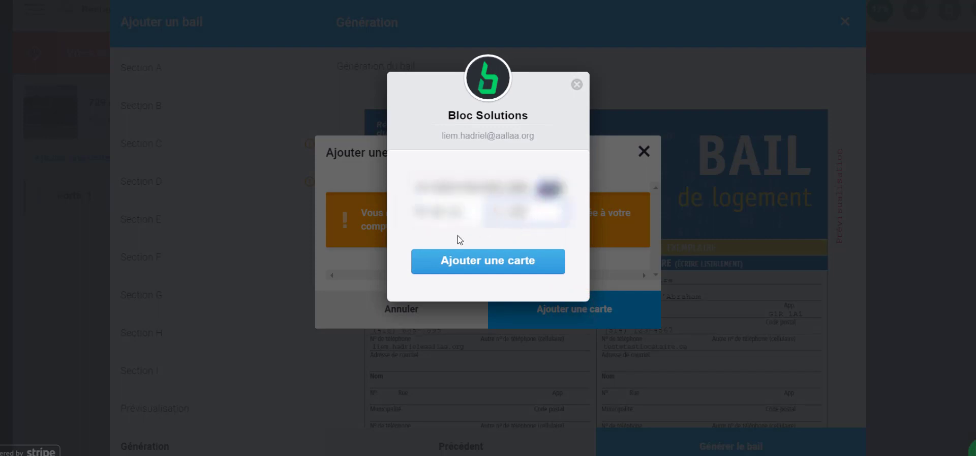
click(489, 264)
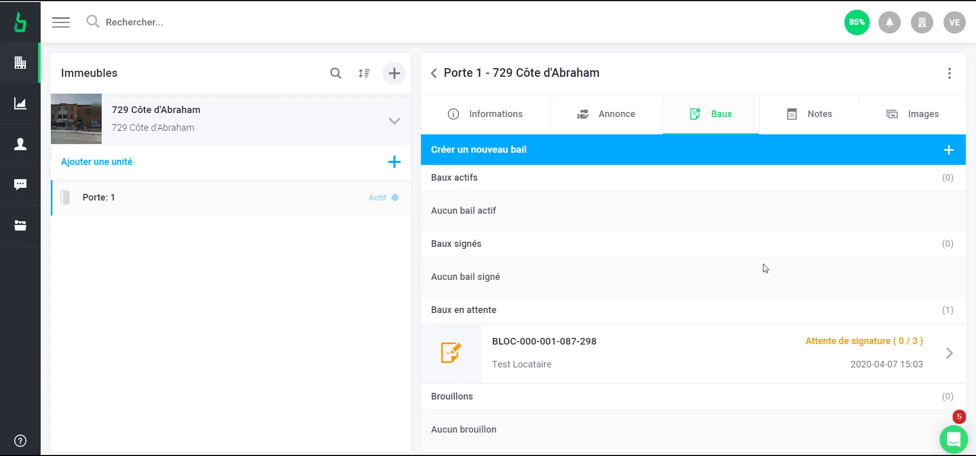
Open Consulter et signer les documents for the lease under Baux en attente
click(786, 352)
scroll(780, 349, down, 1)
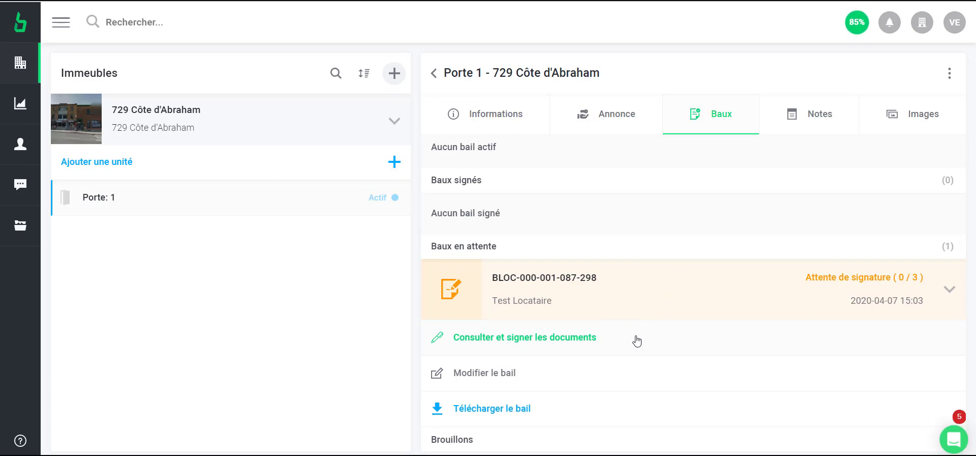
click(637, 341)
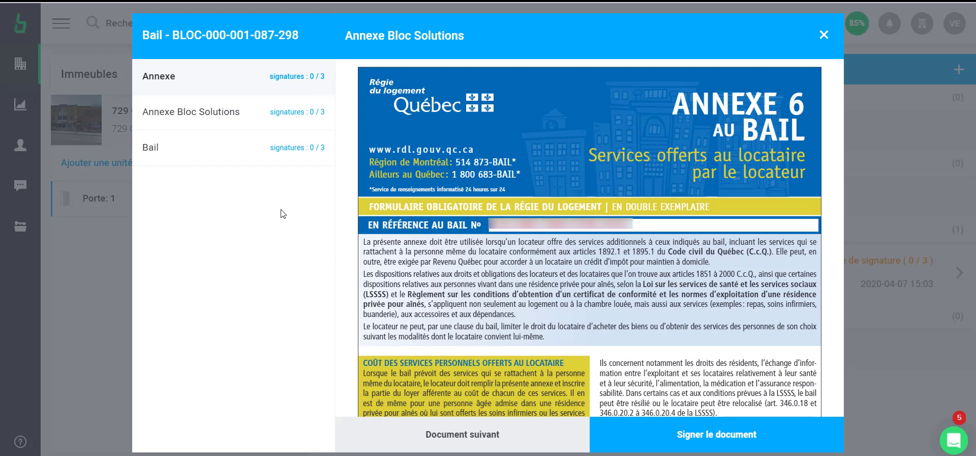
Draw and confirm Bloc Entreprise's landlord signature on the annex document
click(716, 434)
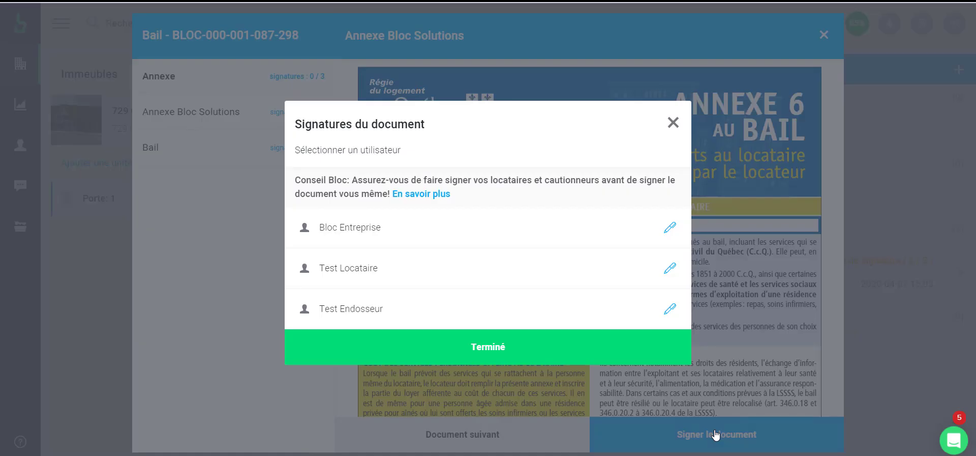
click(670, 229)
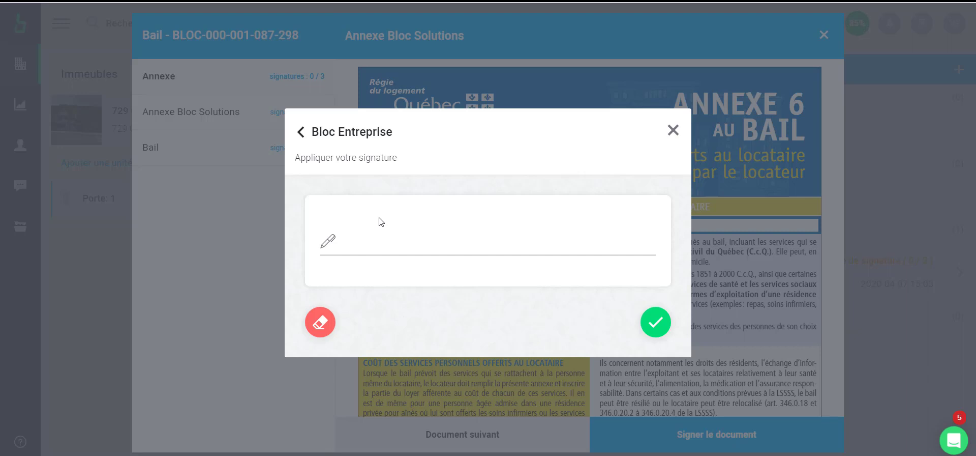
drag(379, 216, 382, 261)
mouse_move(369, 232)
mouse_down()
mouse_move(483, 254)
mouse_move(474, 220)
mouse_up()
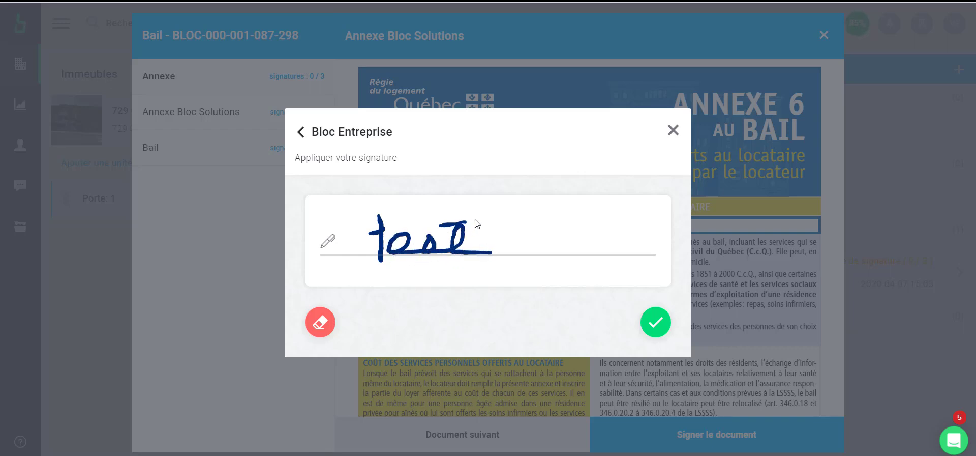
click(656, 321)
click(566, 287)
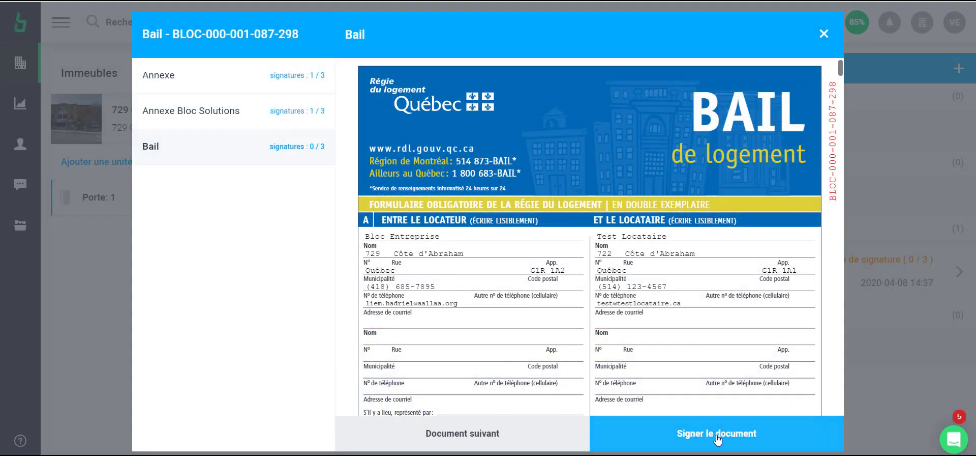
Draw and confirm Bloc Entreprise's signature on the Bail document, then close the signers list
click(719, 438)
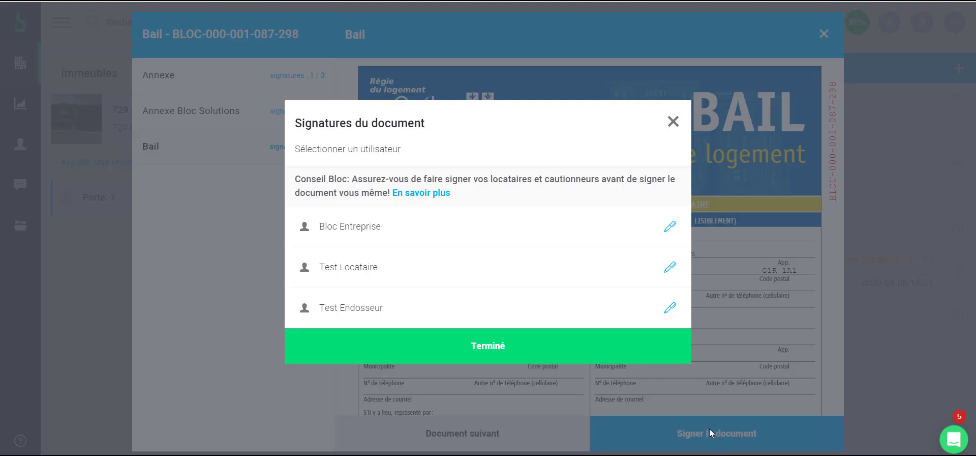
click(669, 227)
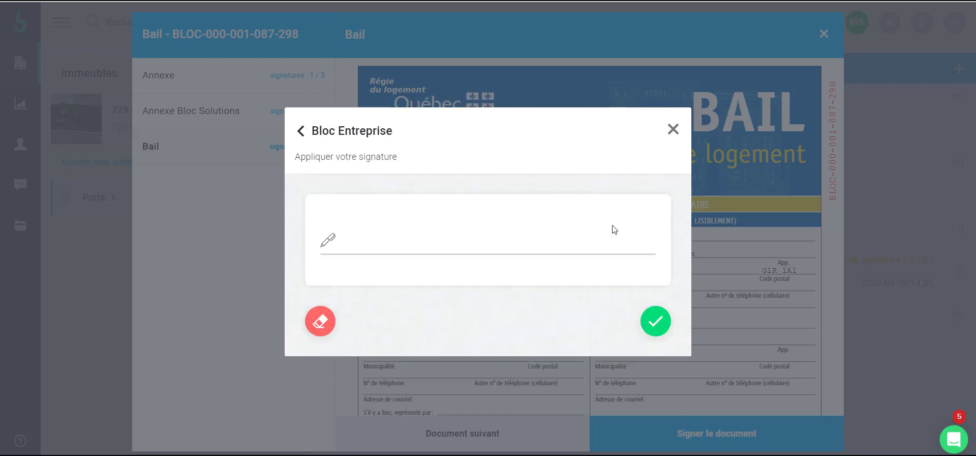
mouse_move(377, 217)
mouse_down()
mouse_move(380, 253)
mouse_move(374, 233)
mouse_move(399, 253)
mouse_move(429, 251)
mouse_move(449, 235)
mouse_move(482, 246)
mouse_up()
drag(437, 224, 482, 217)
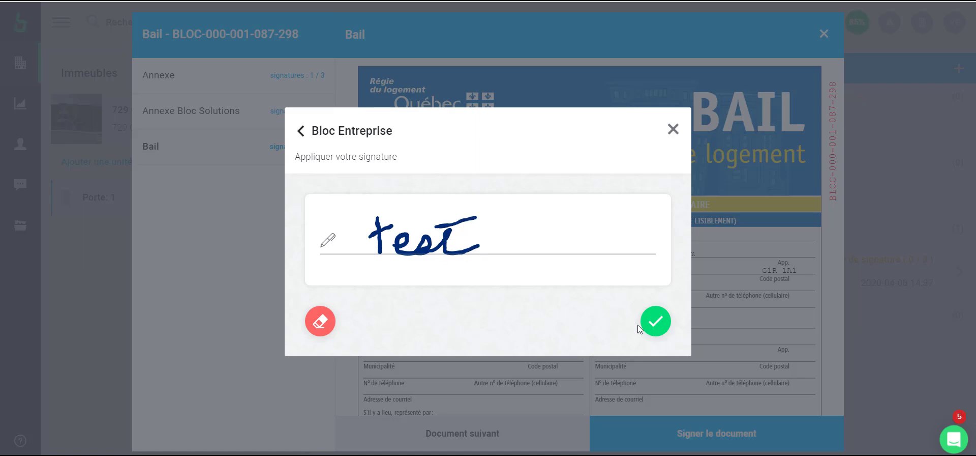
click(656, 321)
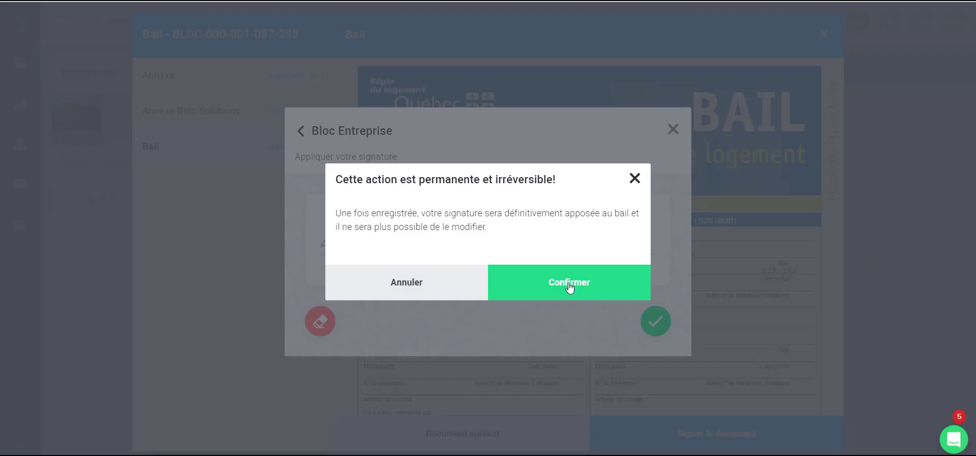
click(570, 287)
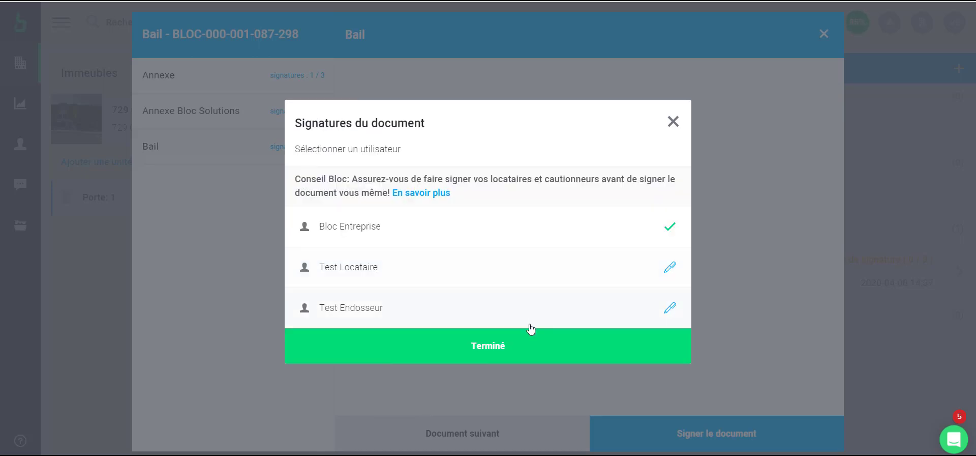
click(530, 333)
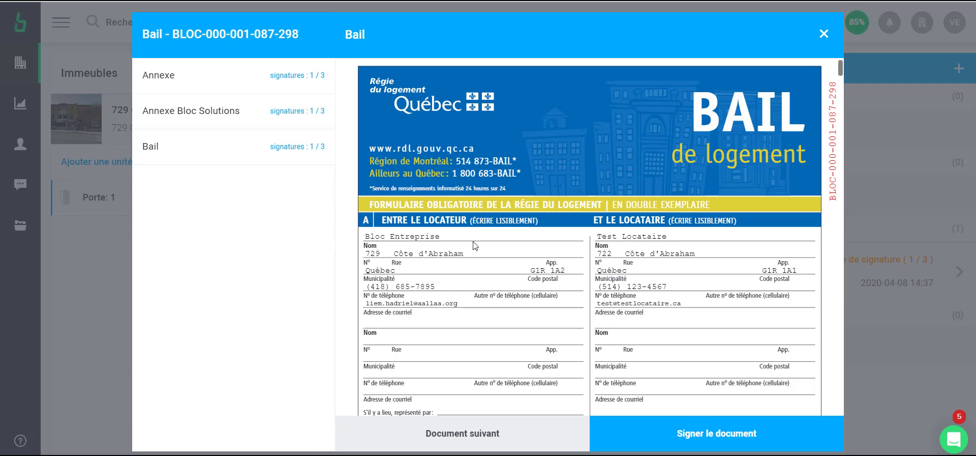
scroll(486, 245, down, 10)
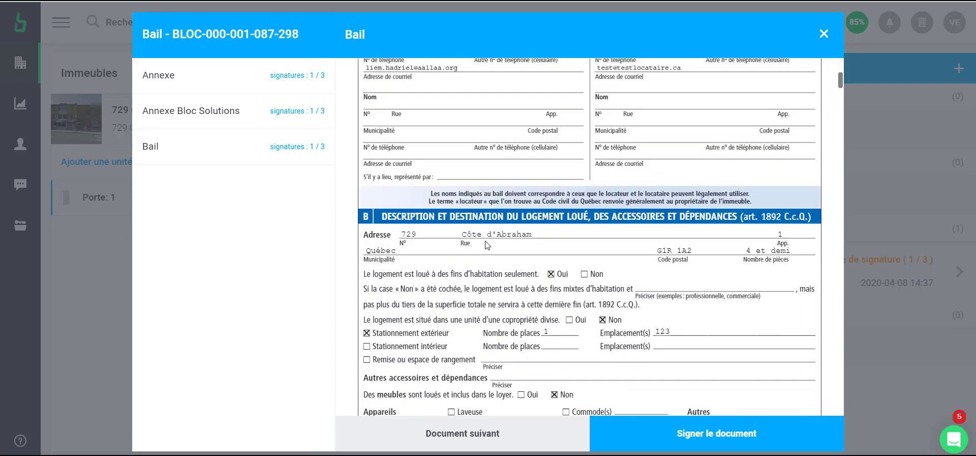
scroll(487, 246, down, 5)
scroll(418, 186, up, 2)
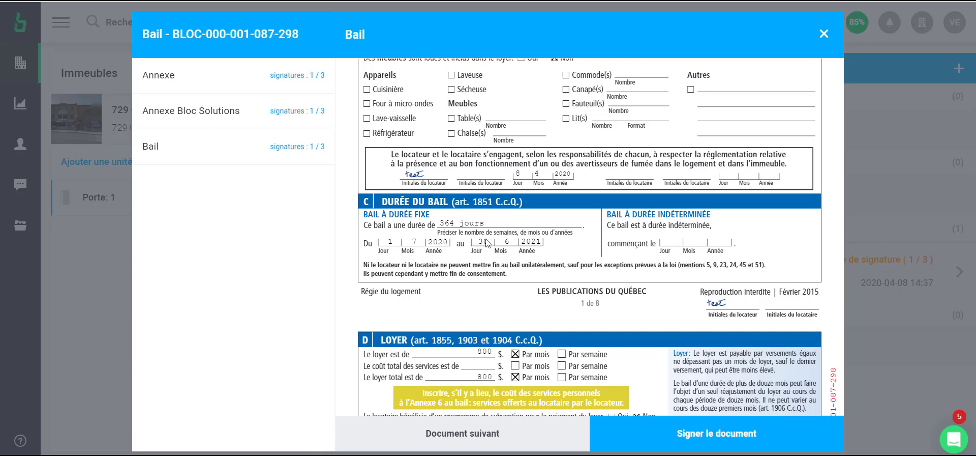
scroll(497, 249, down, 2)
scroll(497, 250, down, 14)
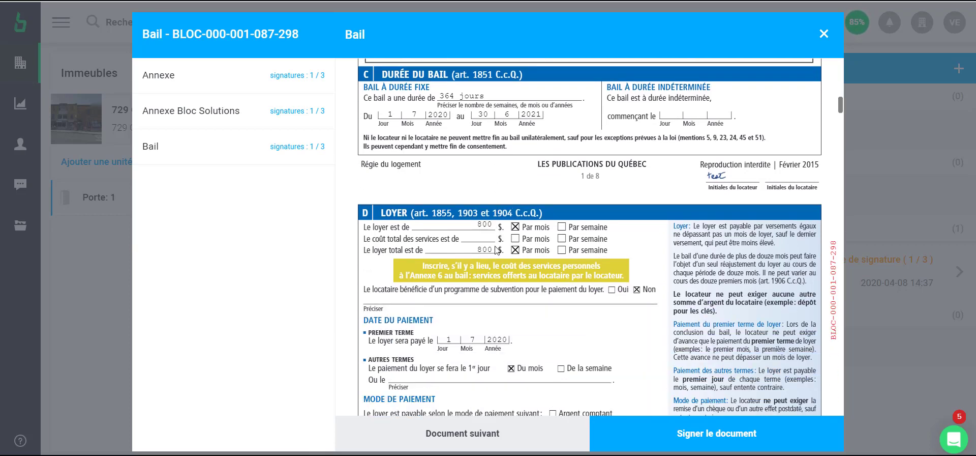
scroll(497, 249, down, 18)
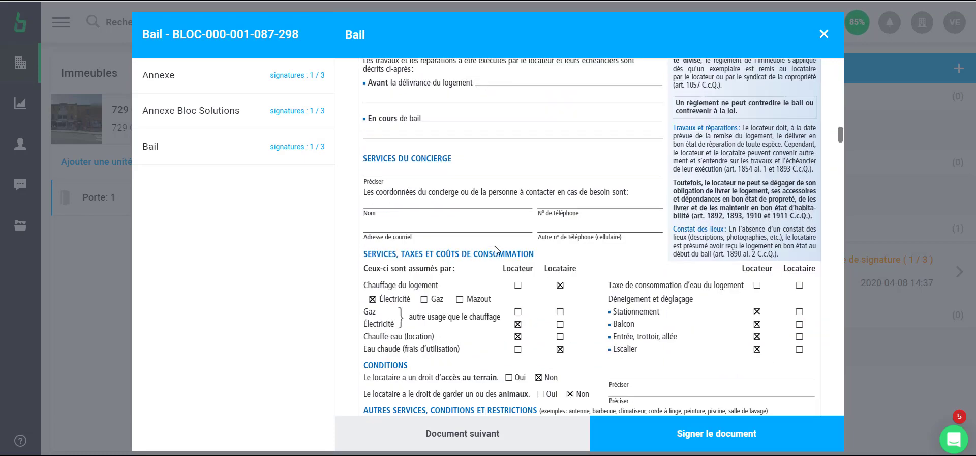
scroll(497, 250, down, 7)
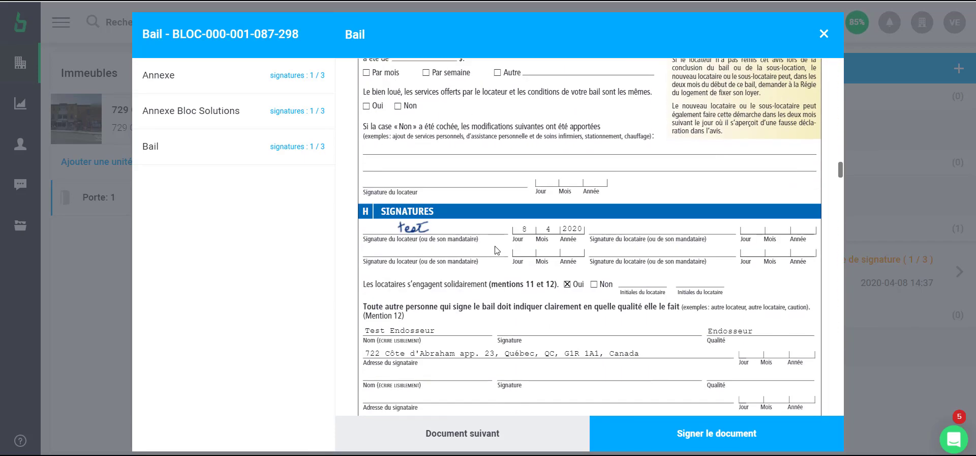